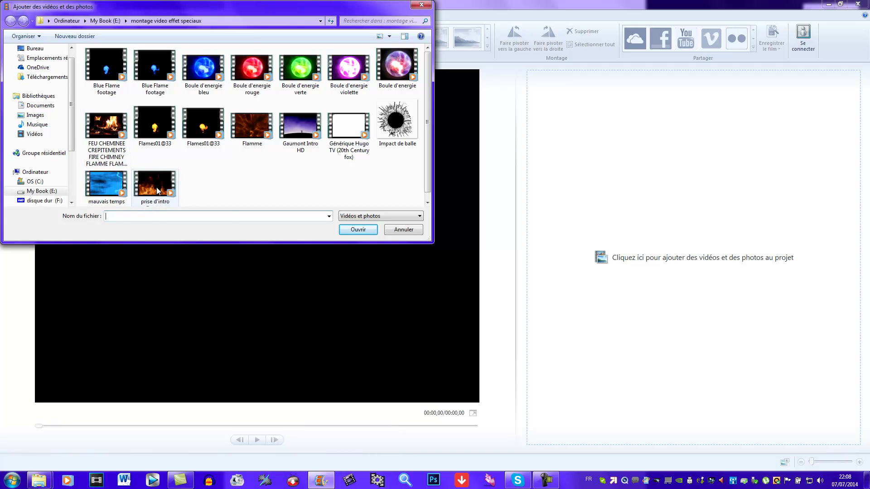
Add the "prise d'intro flamme" video from the "montage video effet speciaux" folder to the project
left_click(156, 186)
left_click(365, 230)
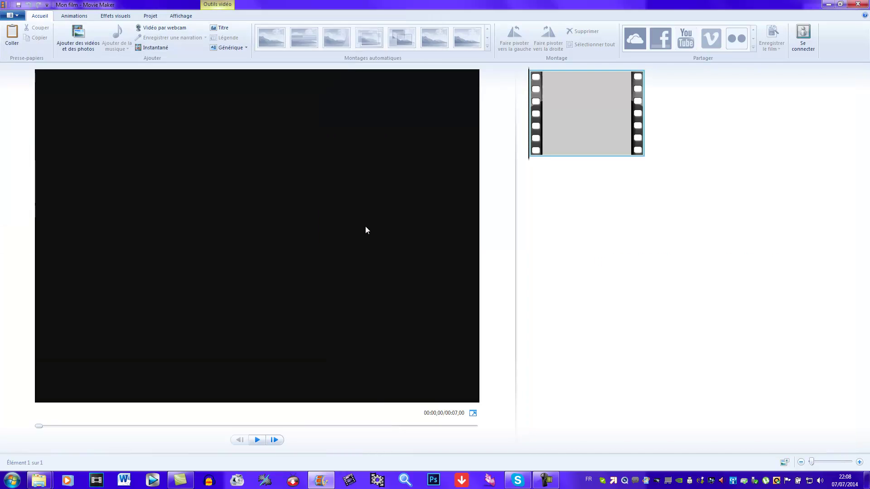
left_click(85, 40)
left_click(35, 185)
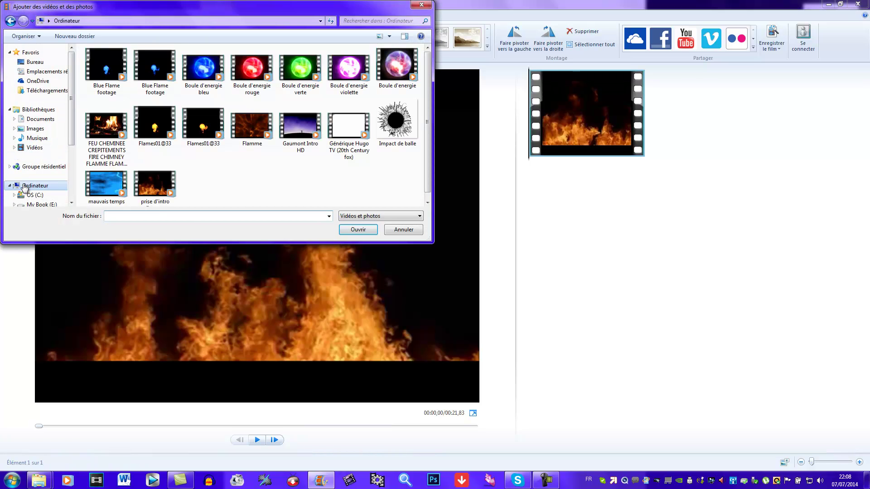
double_click(236, 68)
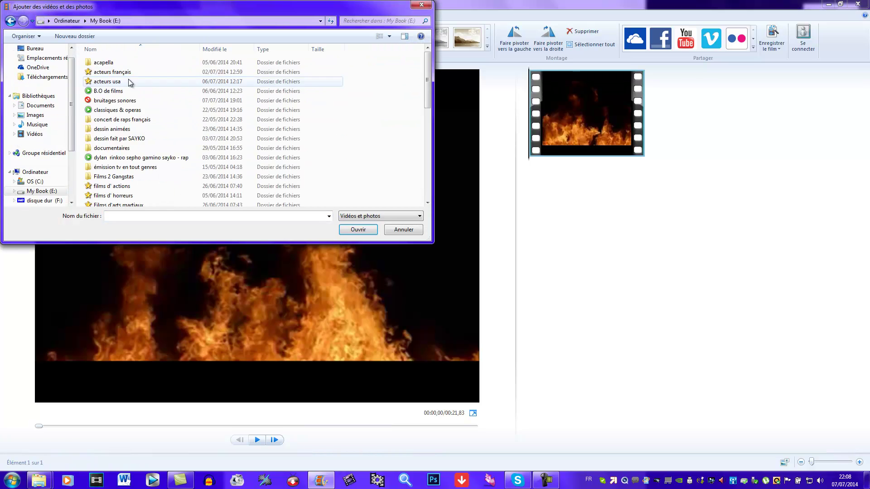
left_click(109, 101)
double_click(109, 102)
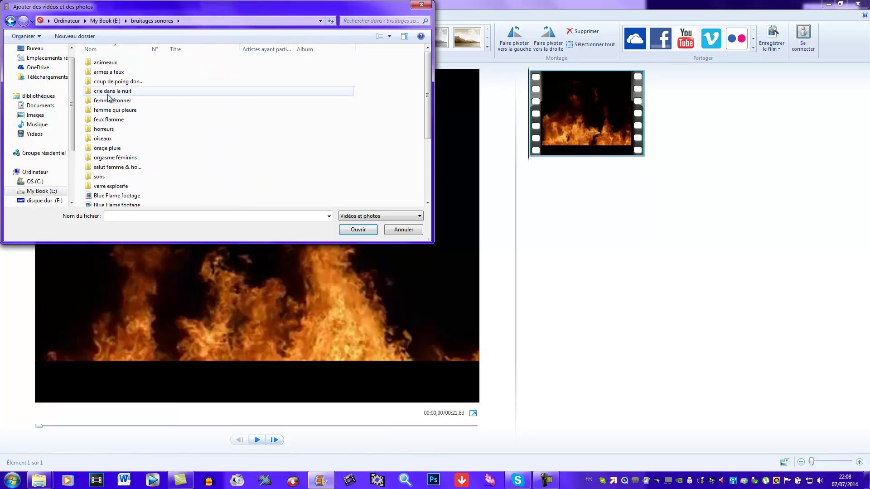
double_click(109, 119)
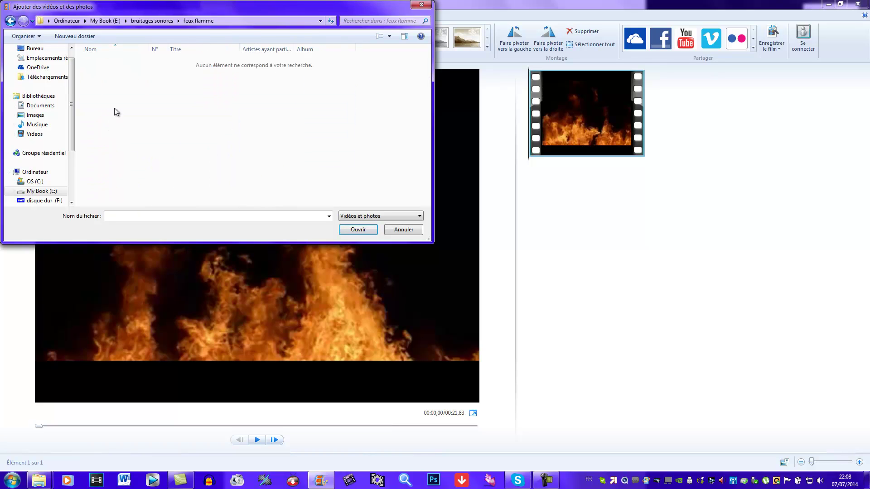
left_click(414, 8)
Add the "sf_feu_grave" sound from the "feux flamme" folder as music at the current point
left_click(127, 47)
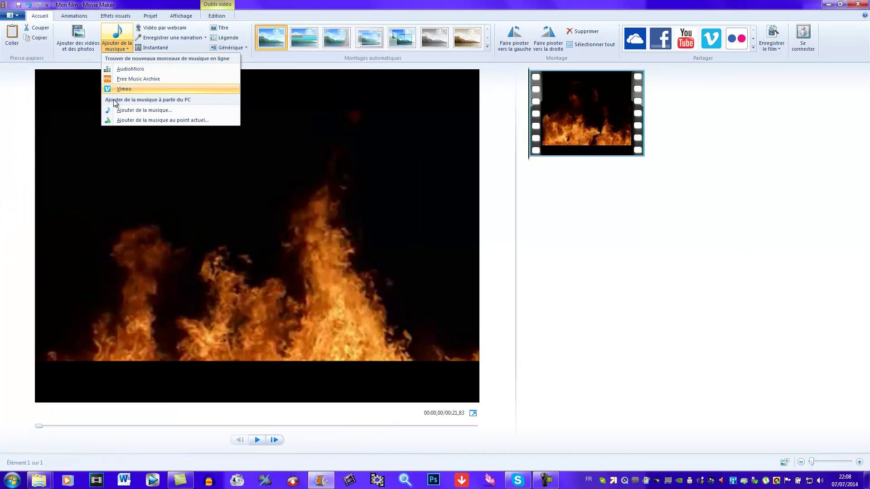
left_click(136, 120)
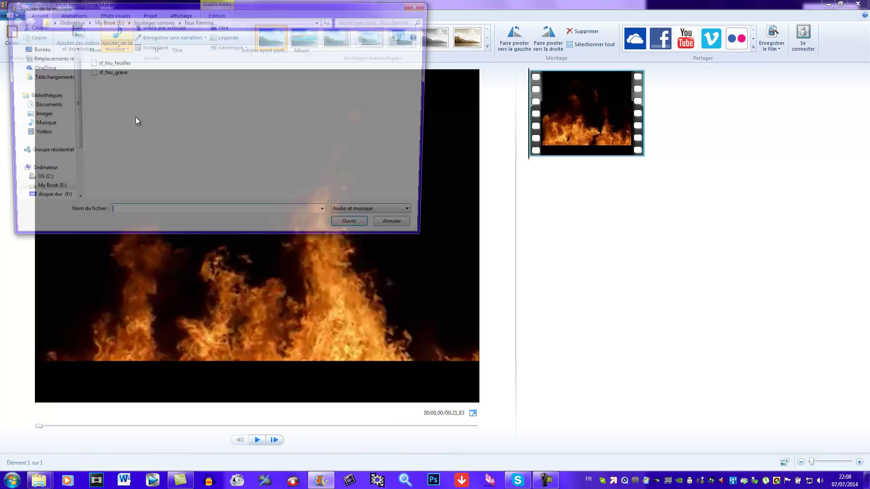
left_click(115, 73)
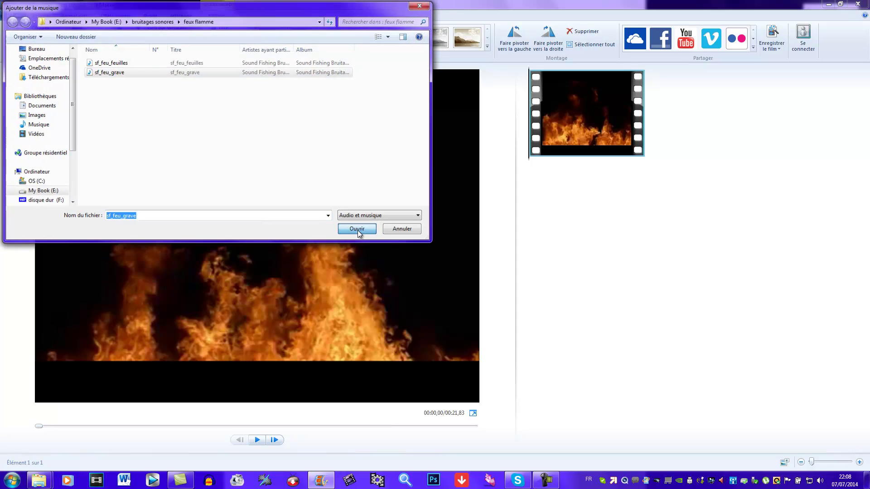
left_click(357, 230)
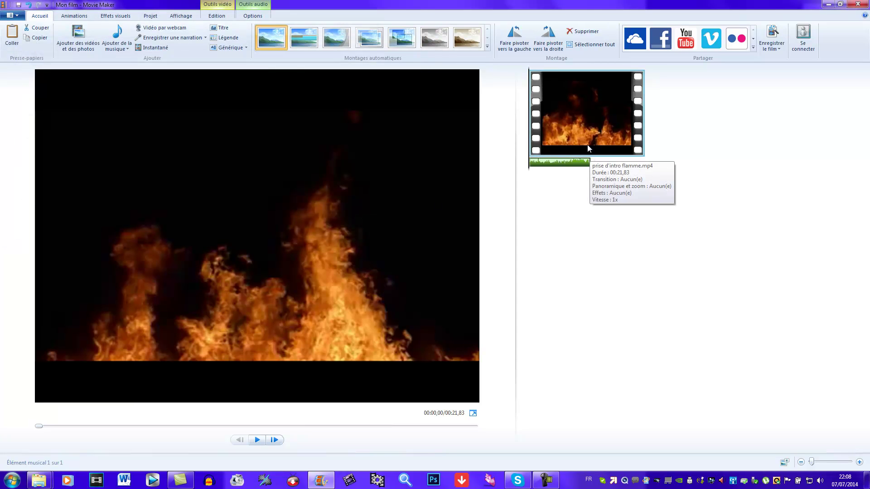
Split the flame clip at about 11.6 s, where the soundtrack ends, and remove the second part
left_click(597, 151)
left_click_drag(529, 154, 592, 147)
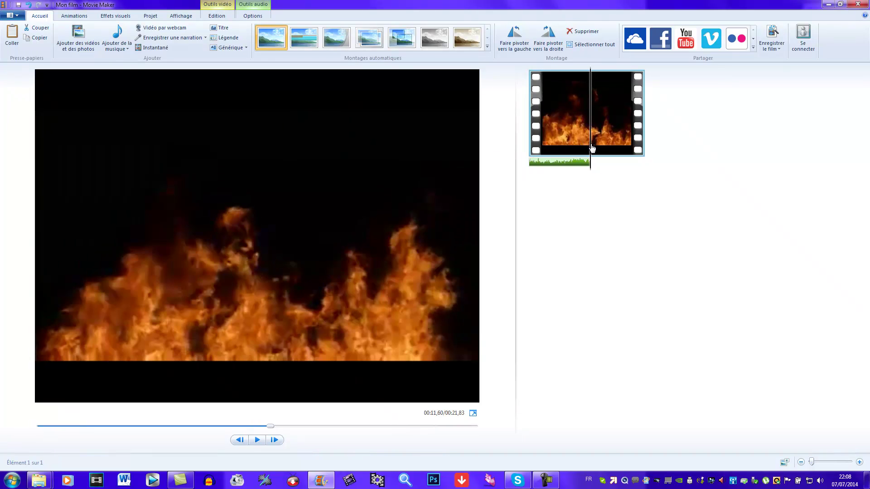
right_click(592, 147)
left_click(616, 235)
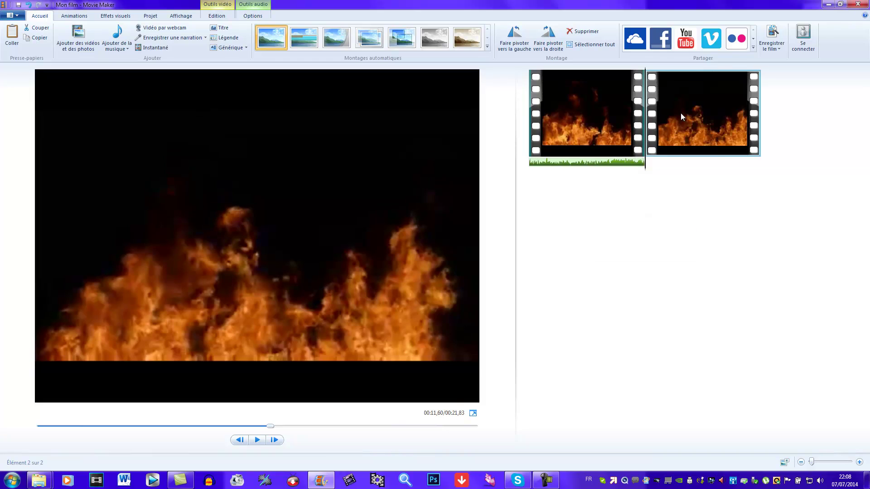
right_click(681, 116)
left_click(702, 172)
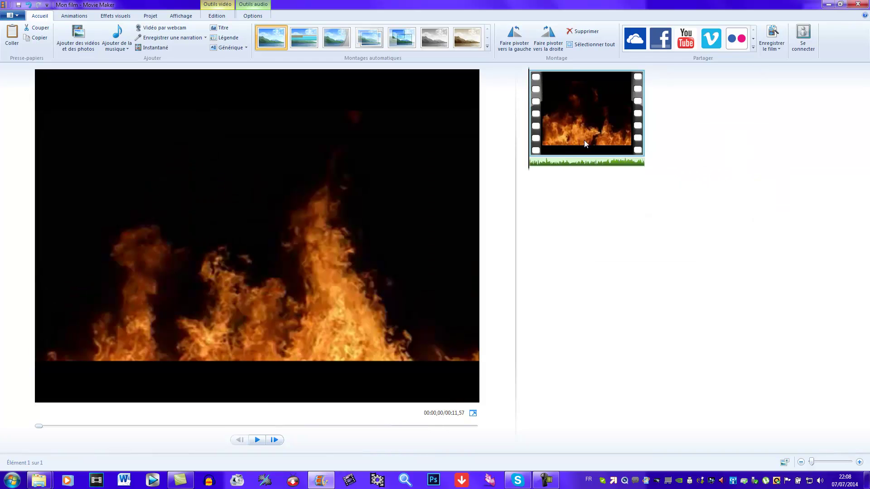
Add a caption reading "Lord Sayko" over the flame clip and make its text bold and italic
left_click(225, 38)
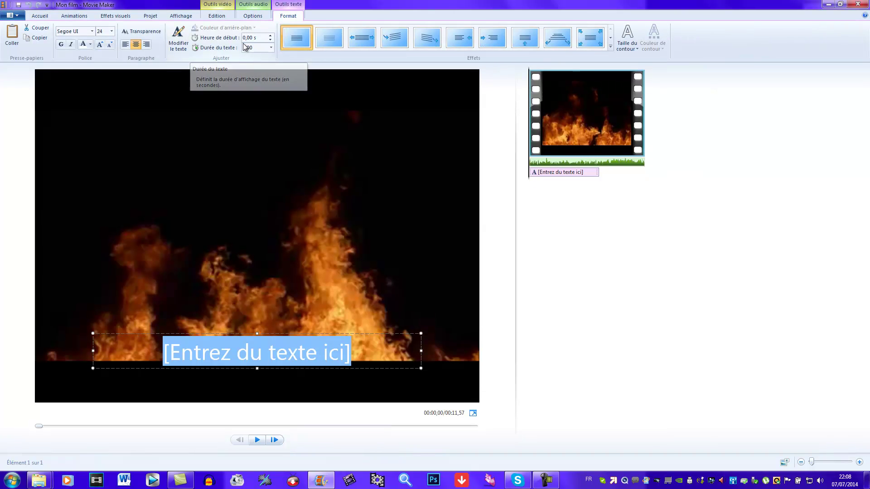
type("Lord Sayko")
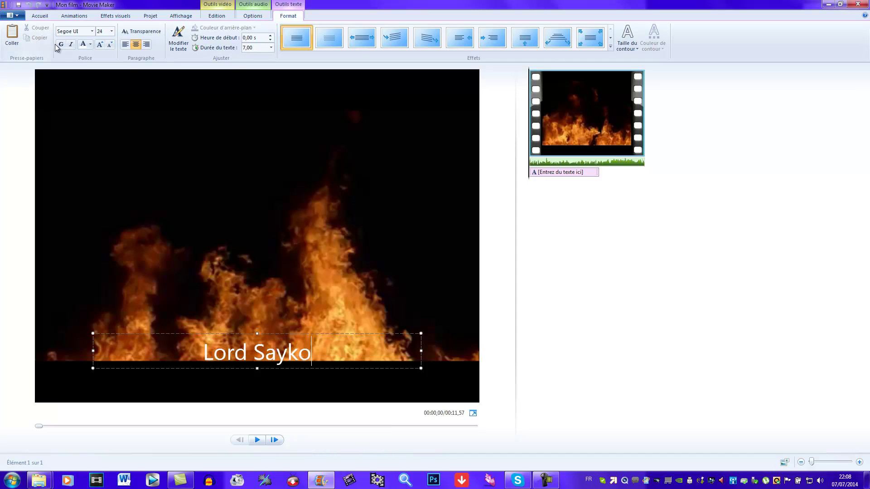
left_click(72, 45)
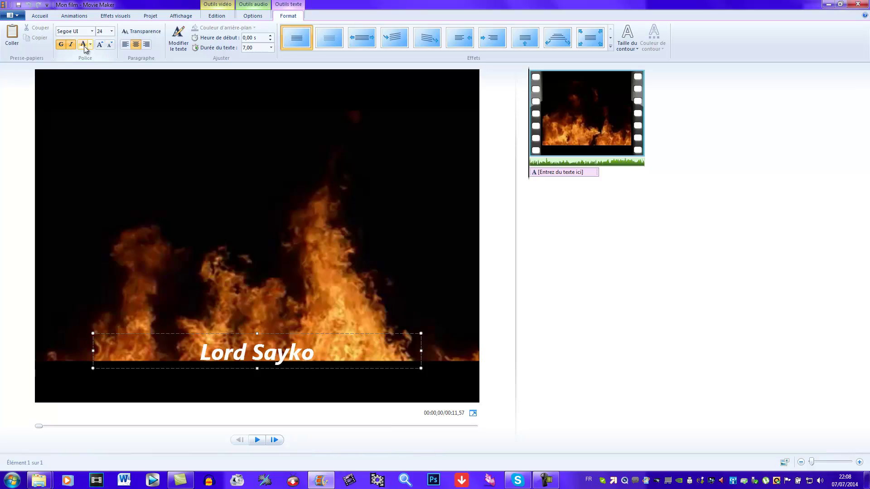
Colour the caption text orange and enlarge its font size to 48
left_click(91, 44)
left_click(100, 75)
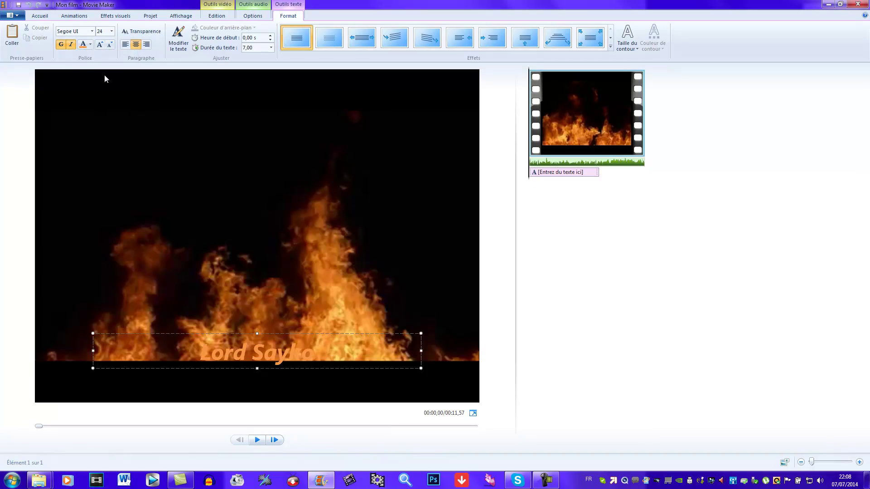
left_click(100, 45)
left_click(100, 44)
left_click(100, 45)
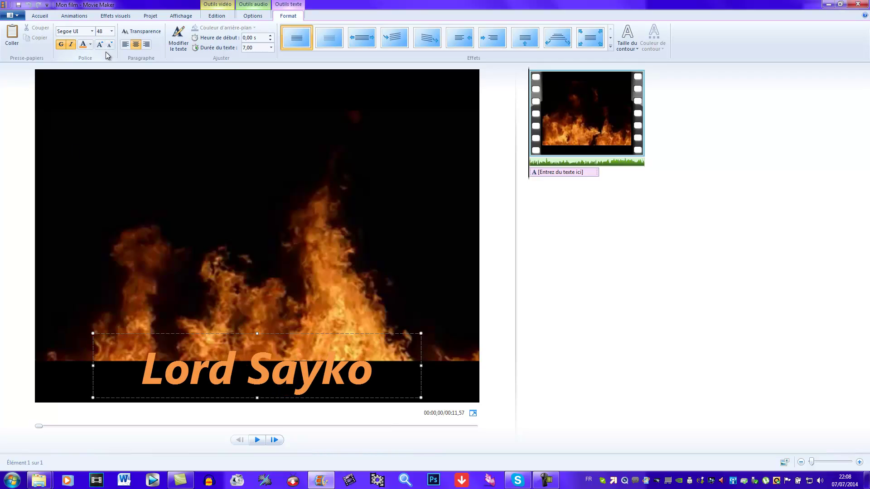
Recolour the caption golden yellow and move it up above the flames in the upper part of the picture
left_click(92, 45)
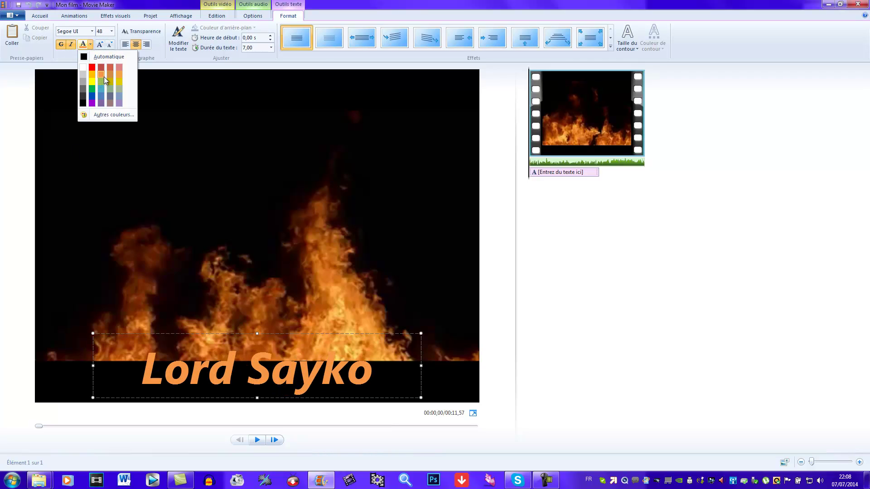
left_click(93, 74)
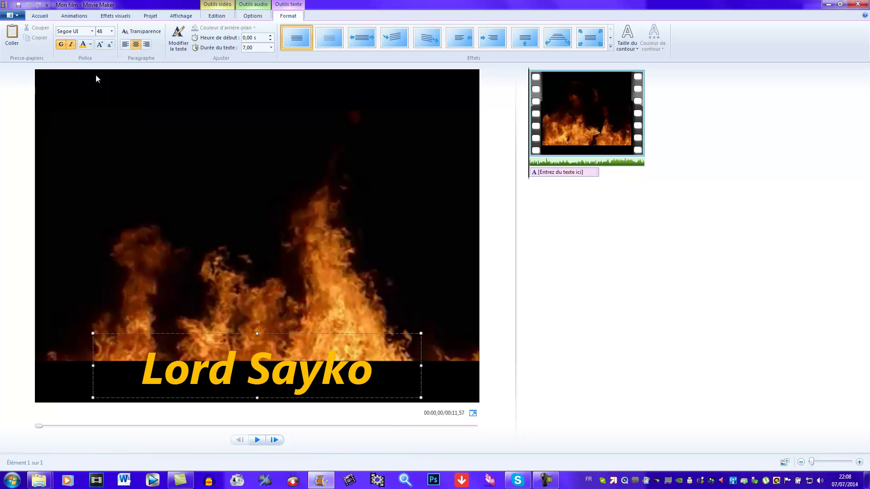
left_click_drag(236, 332, 236, 113)
Set the caption's font to the brush-style Zenzai Itacha
left_click(92, 32)
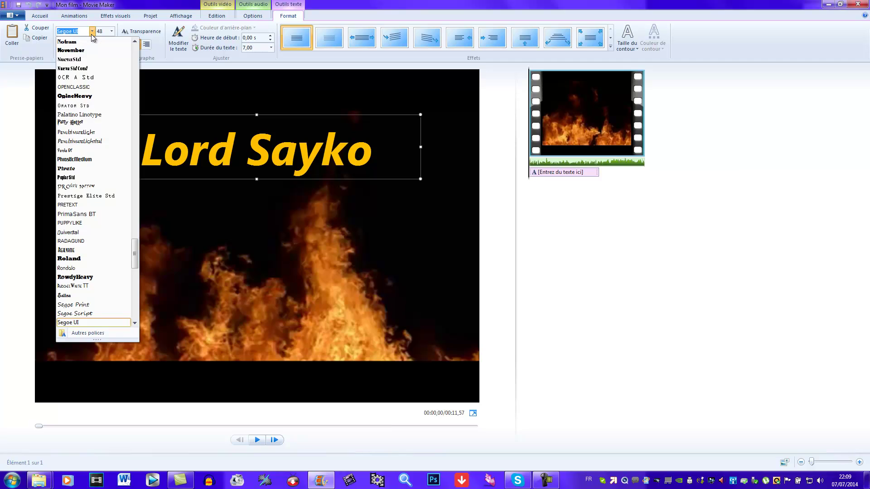
scroll(118, 176, "down", 5)
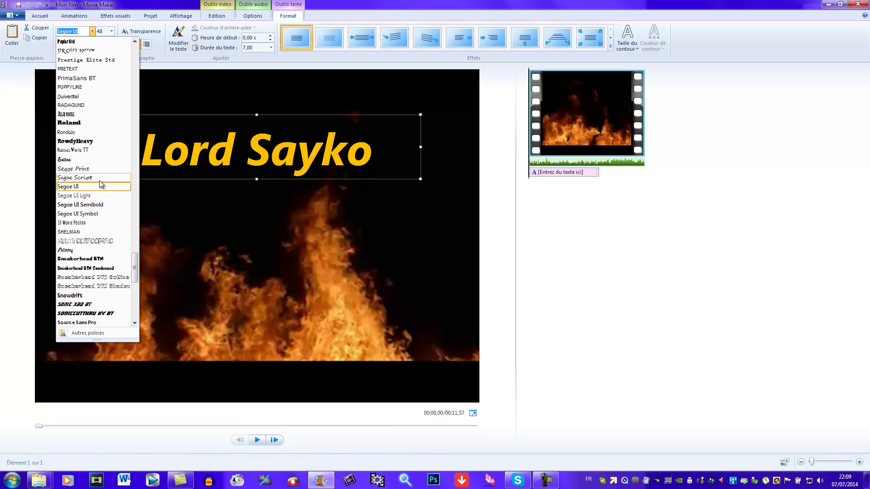
scroll(95, 221, "down", 13)
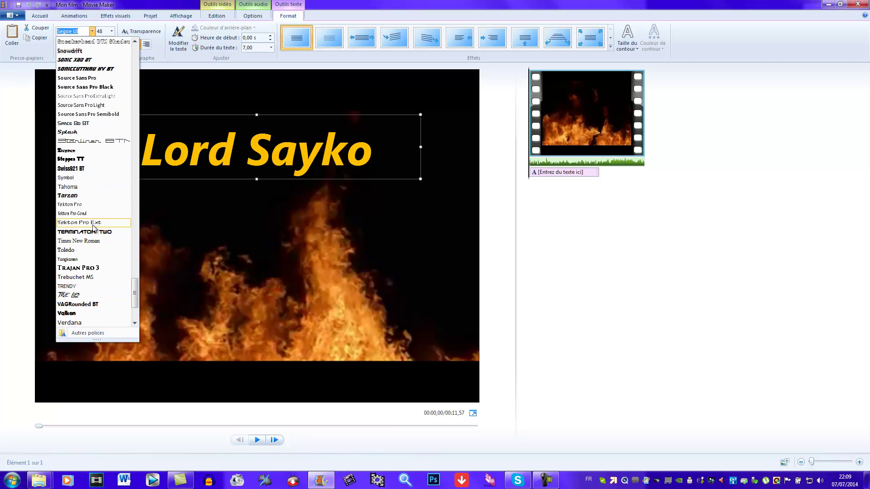
scroll(92, 224, "up", 5)
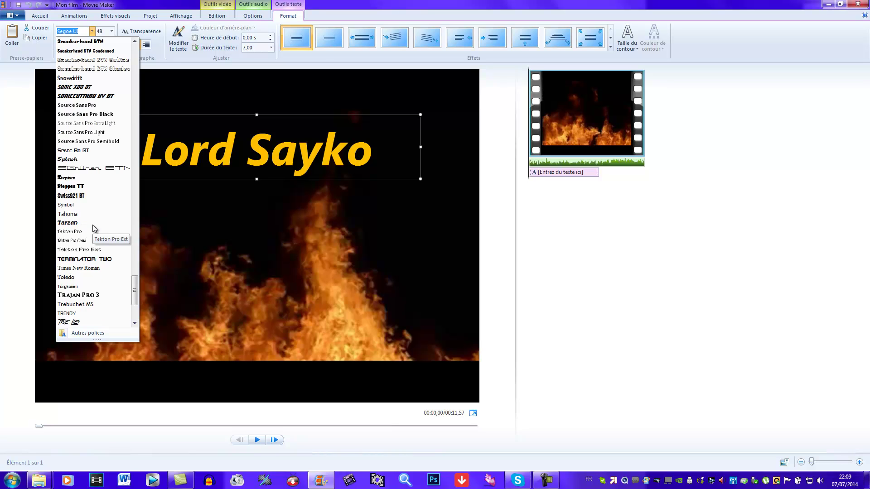
scroll(92, 224, "down", 3)
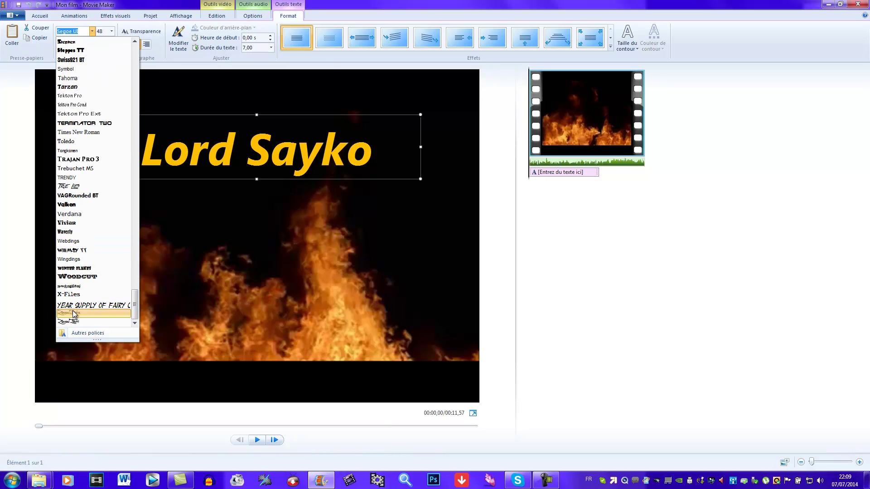
key("Escape")
key("End")
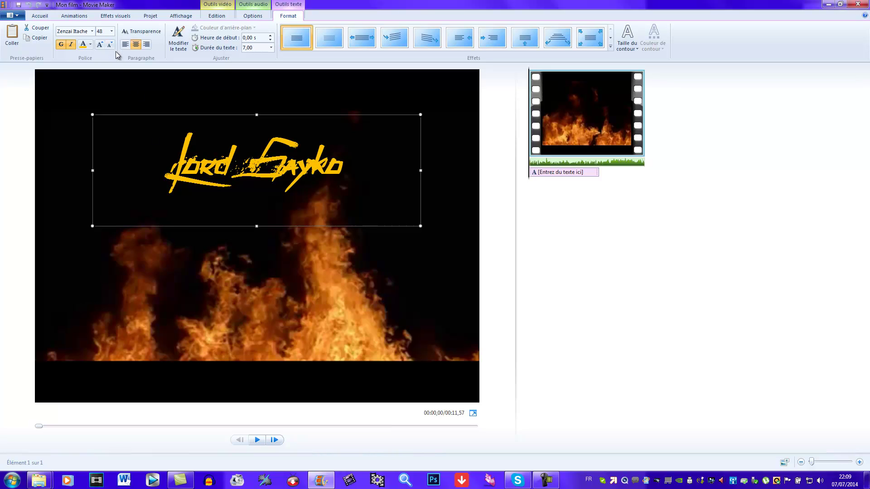
Change the caption's text colour to light orange and set its display duration to 4 seconds
left_click(90, 45)
left_click(117, 74)
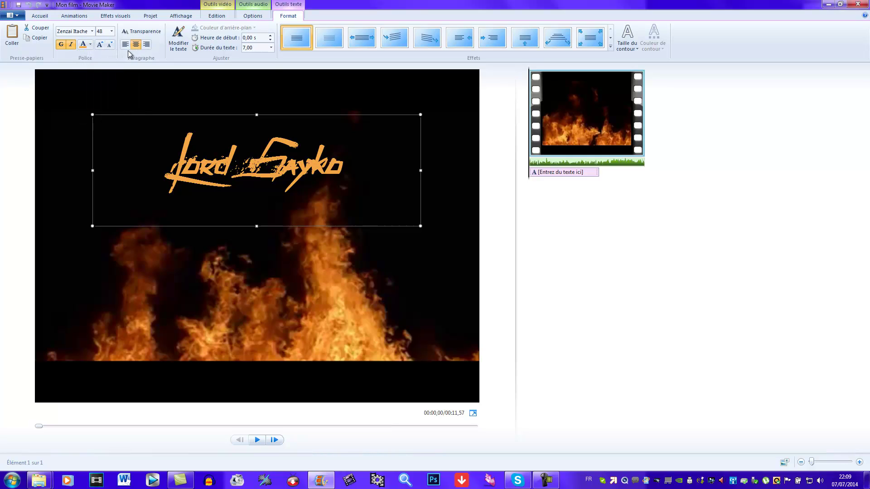
left_click(271, 48)
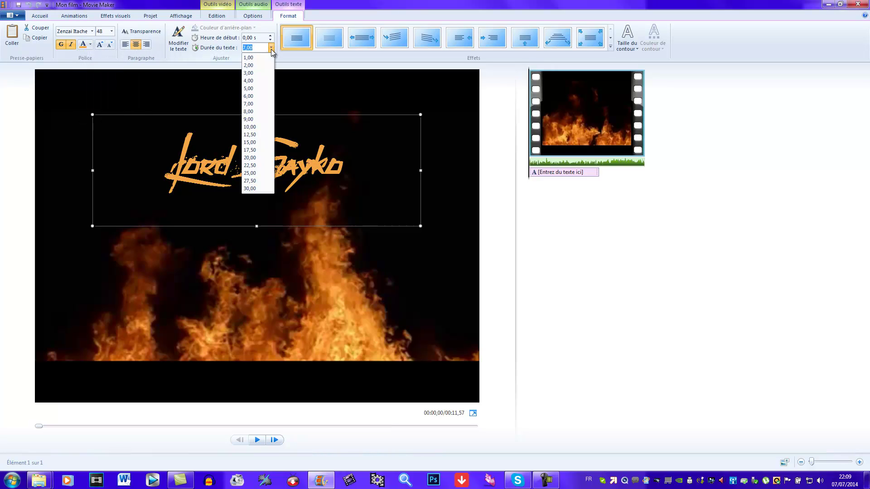
left_click(252, 81)
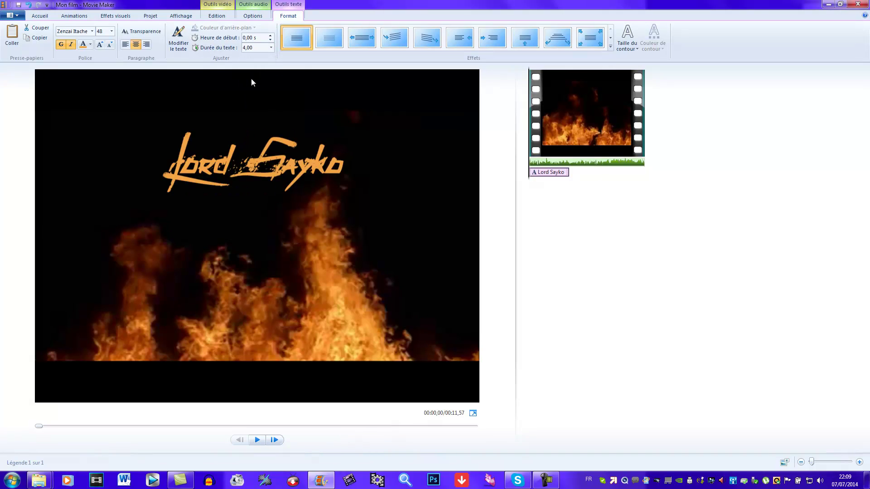
Play the film to check the title over the flames, and move the playhead to its end
left_click(257, 441)
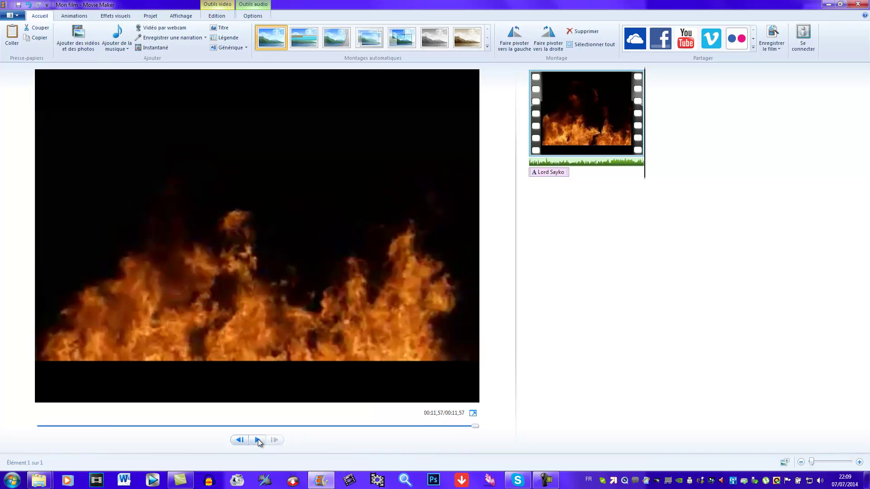
left_click(258, 441)
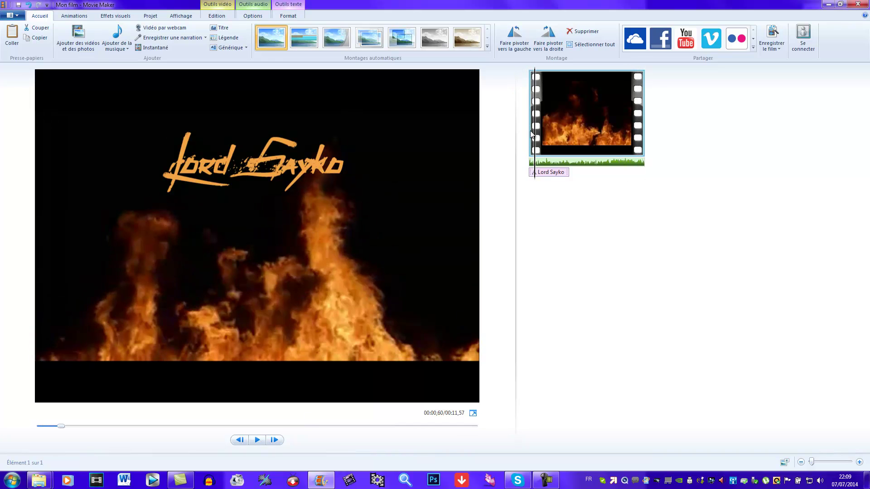
left_click_drag(535, 136, 708, 142)
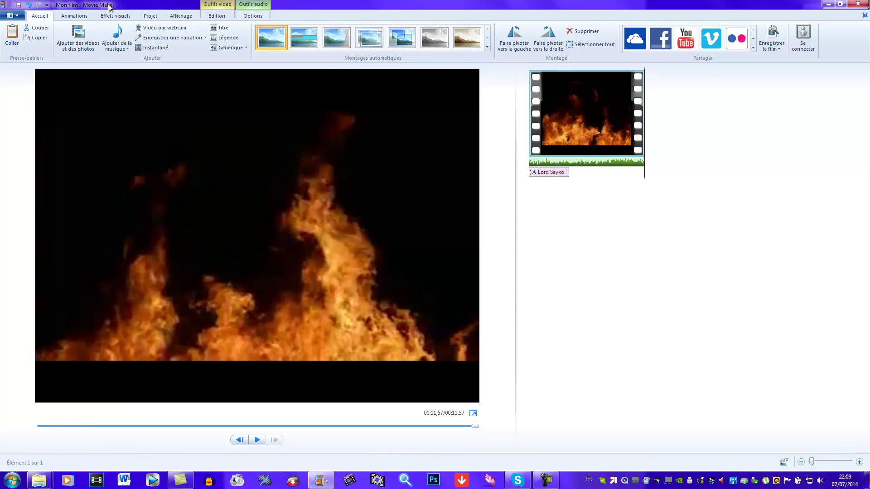
left_click(78, 36)
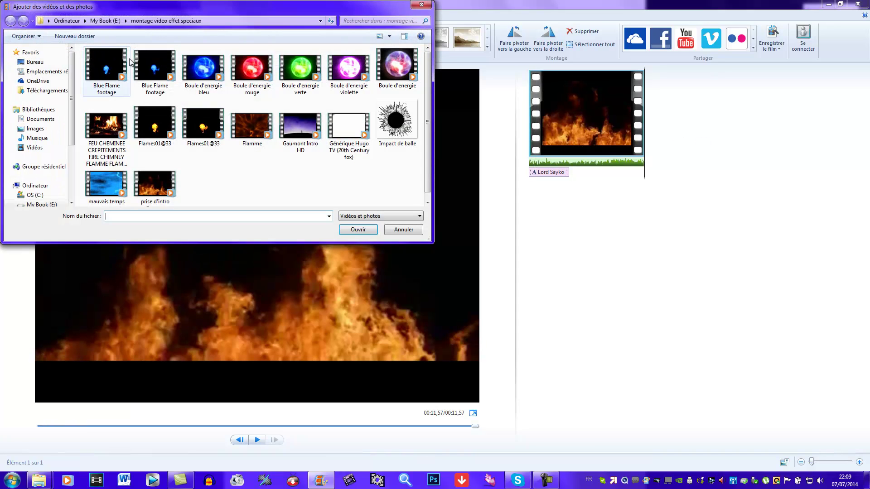
left_click(421, 5)
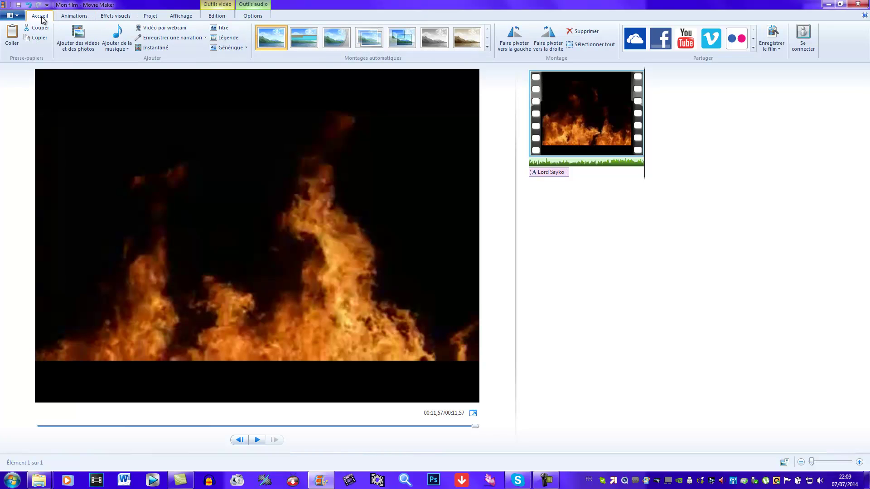
Apply the fifth gallery transition, the one with the swinging-panel thumbnail, to the start of the flame clip
left_click(68, 16)
left_click(154, 46)
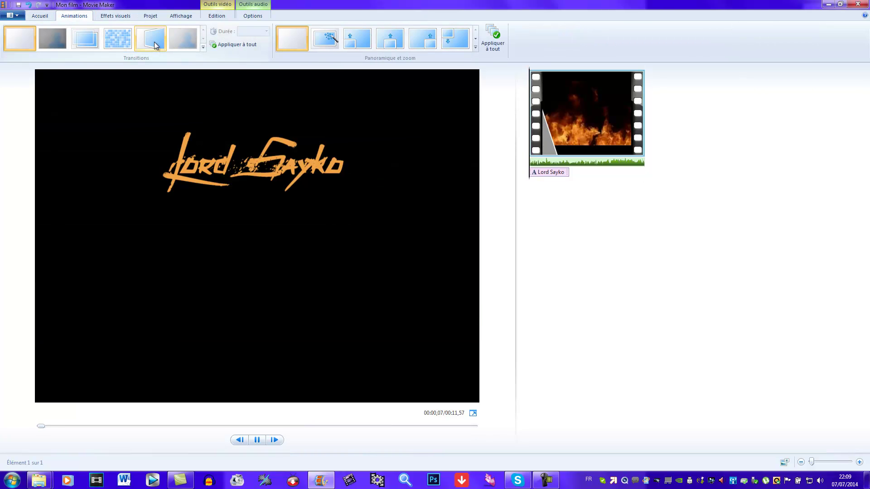
left_click(154, 45)
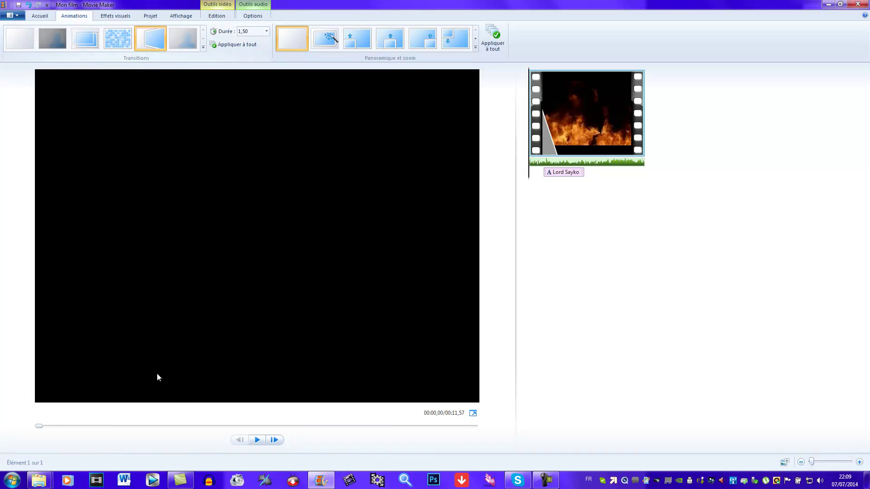
Preview the opening transition, and apply the ninth Zoom avant pan-and-zoom effect to the flame clip, checking it in playback
left_click(257, 440)
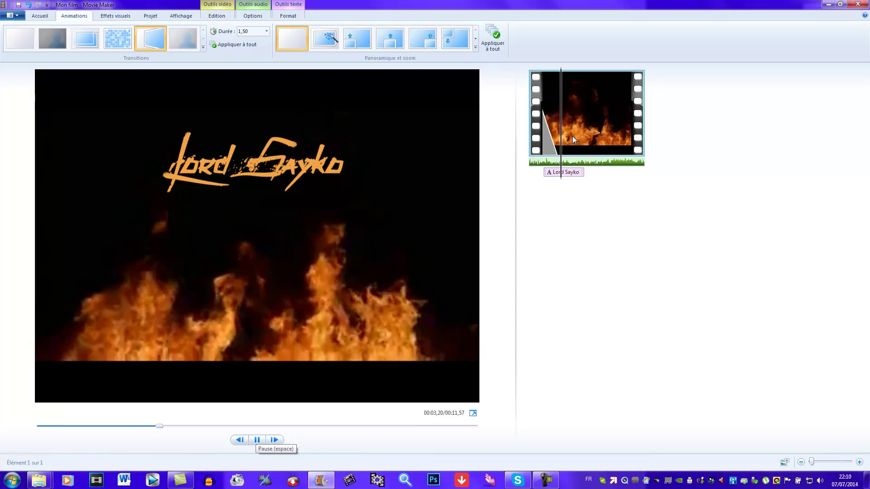
left_click(681, 150)
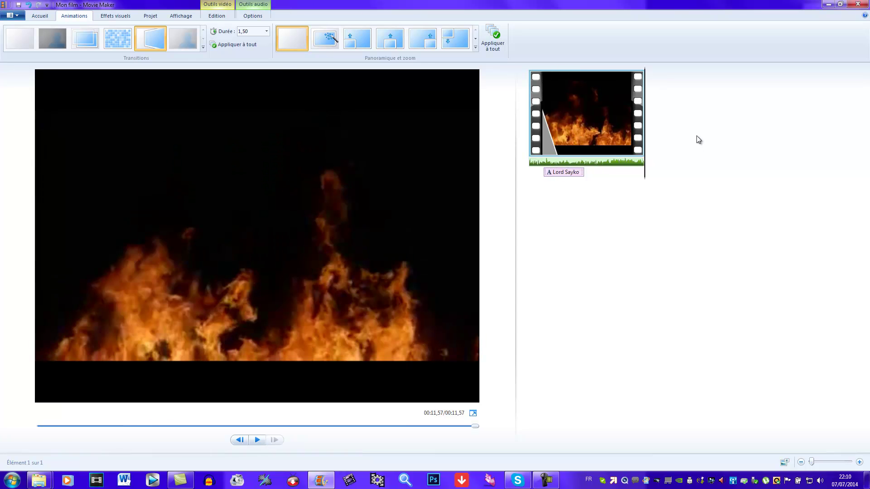
left_click(475, 48)
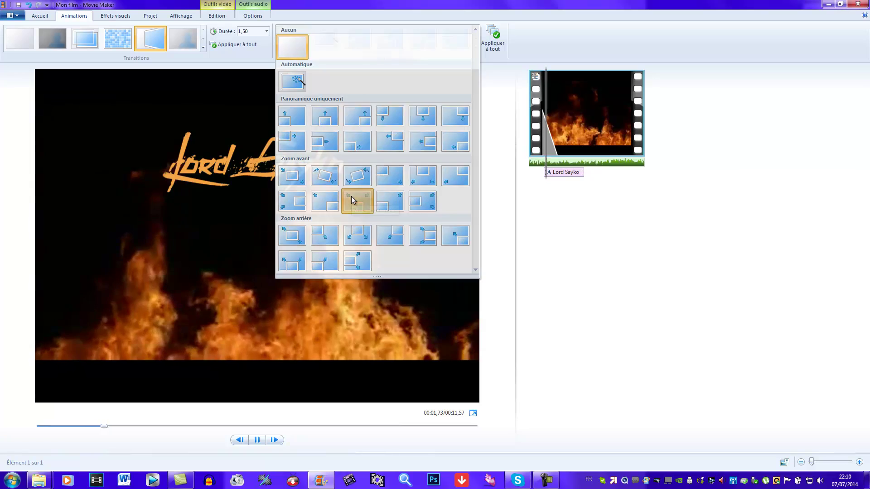
left_click(352, 199)
left_click(258, 440)
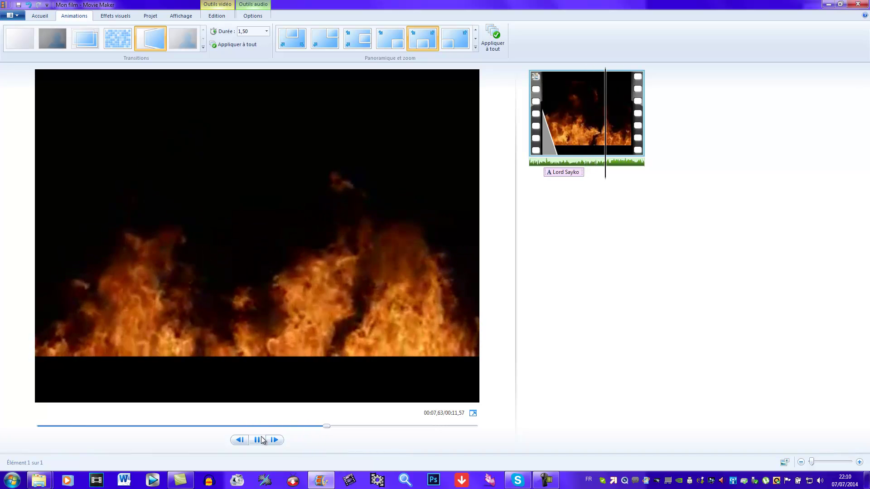
left_click(262, 440)
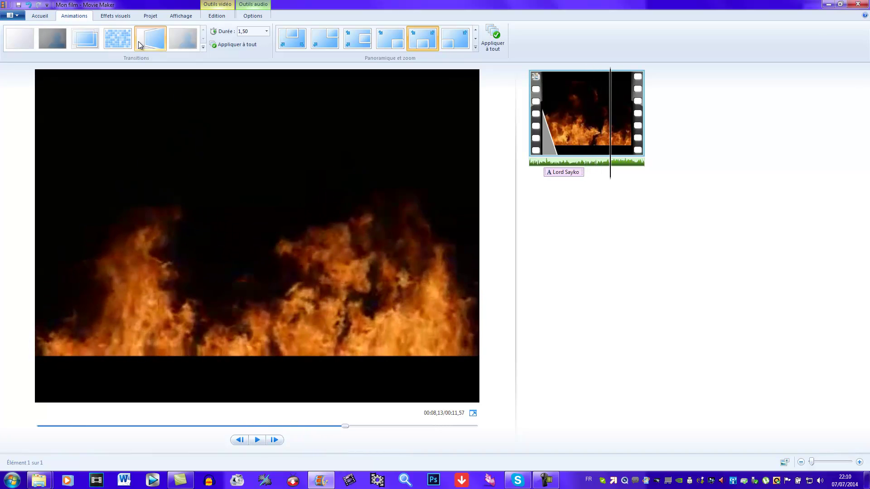
Add the video JOHN.RAMBO.4 after the flame clip, from Elements (I:) > Acteurs USA > sylvester stallone > TOUT LES RAMBO 1-2-3 & 4
left_click(40, 15)
left_click(85, 38)
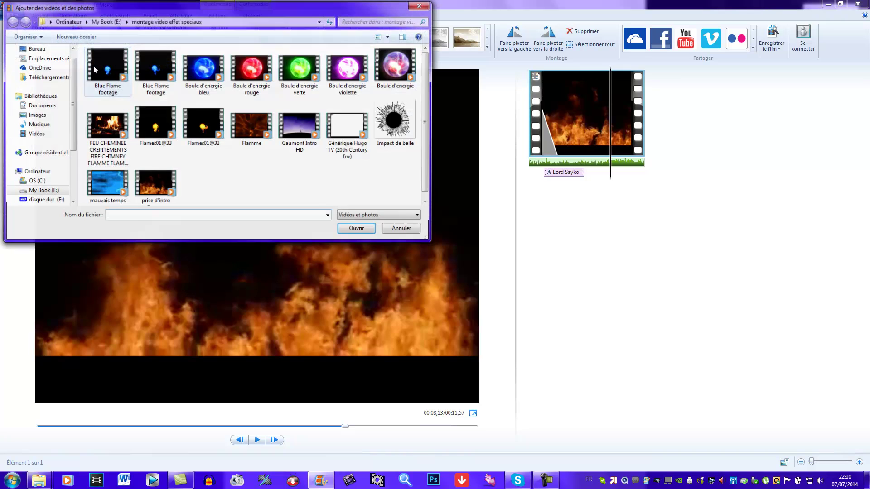
left_click(44, 176)
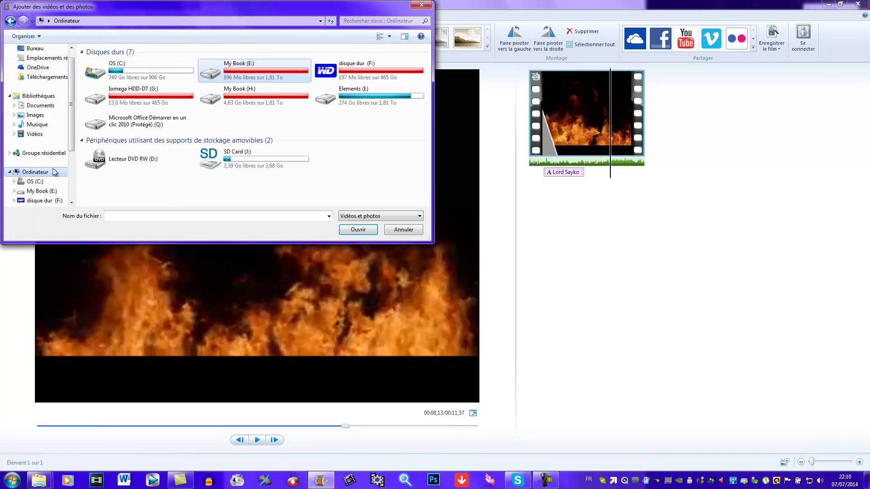
double_click(361, 93)
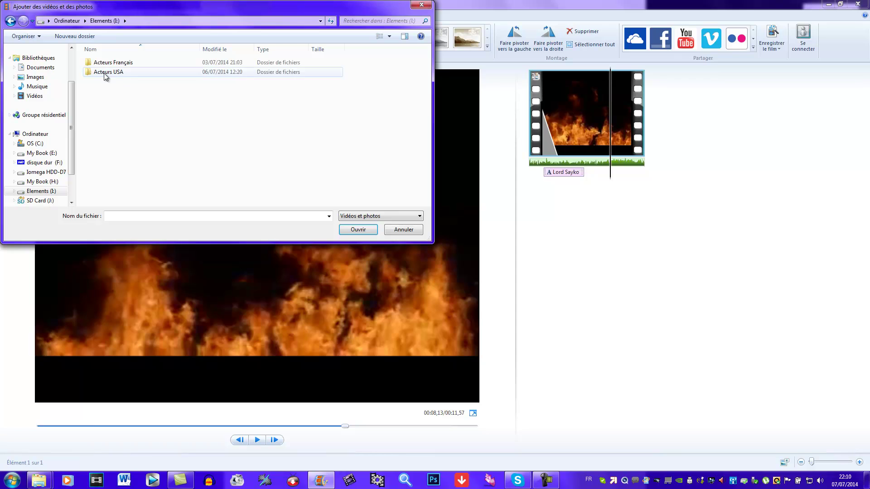
double_click(104, 73)
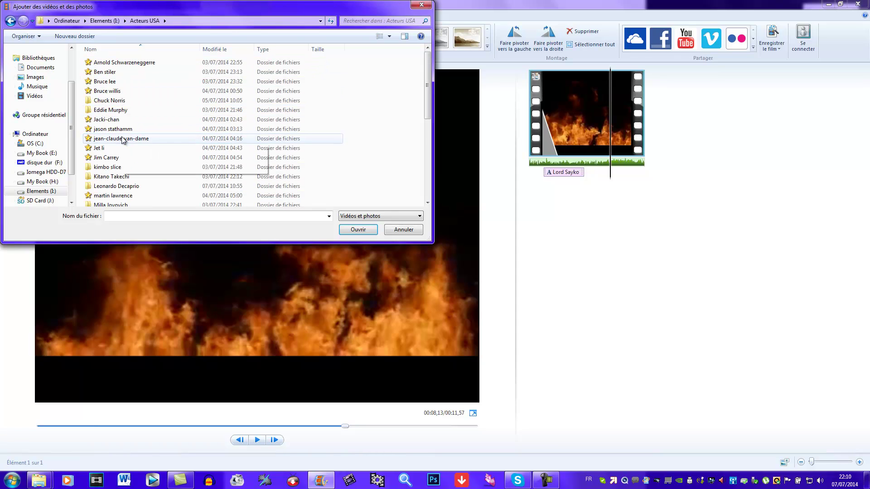
scroll(111, 150, "down", 5)
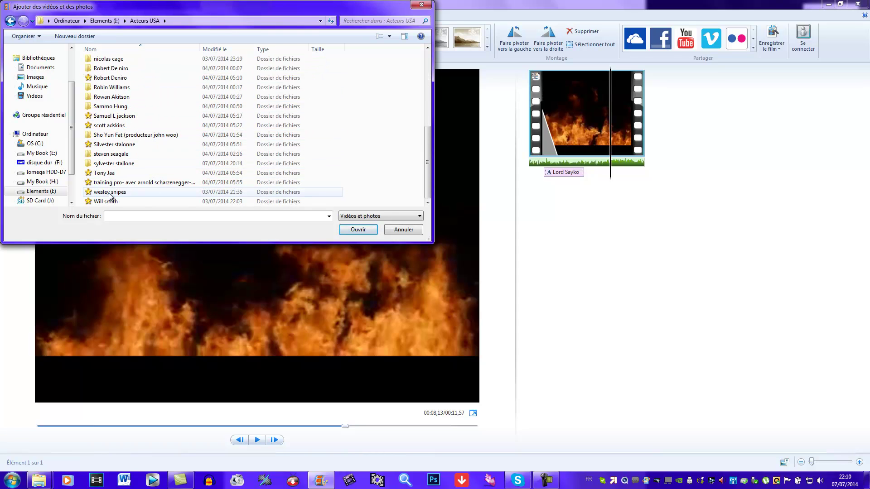
double_click(115, 163)
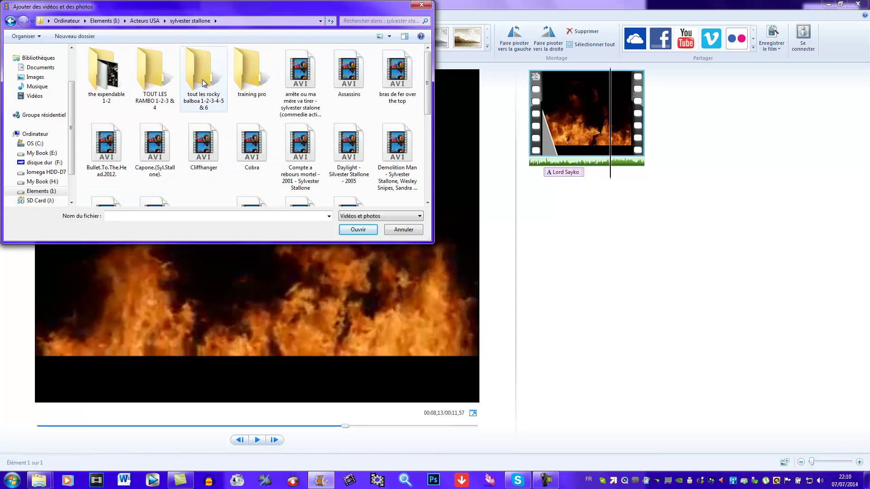
double_click(157, 70)
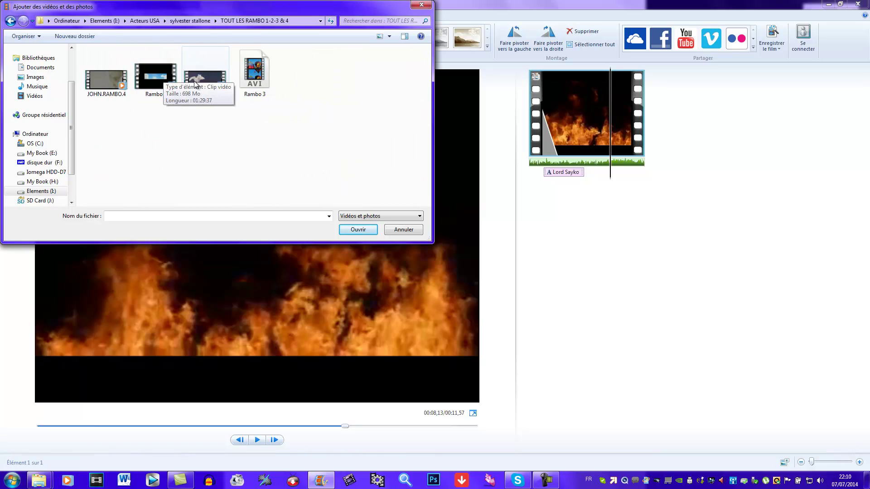
left_click(106, 79)
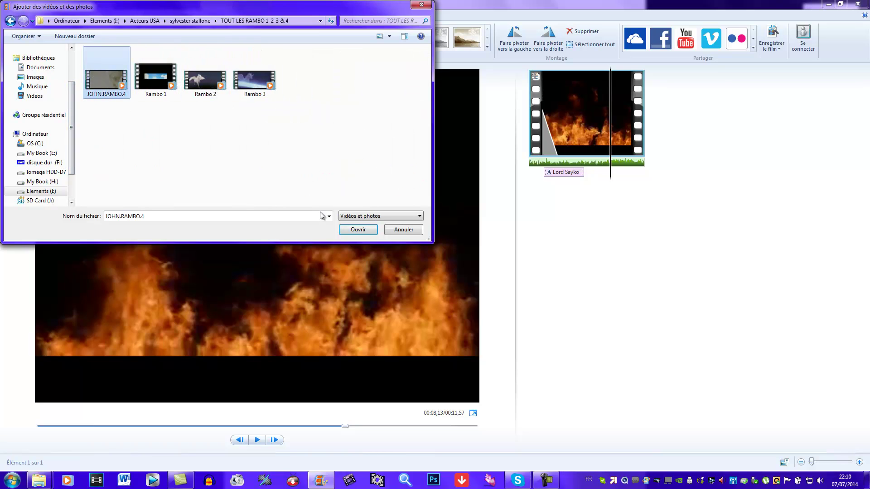
left_click(358, 230)
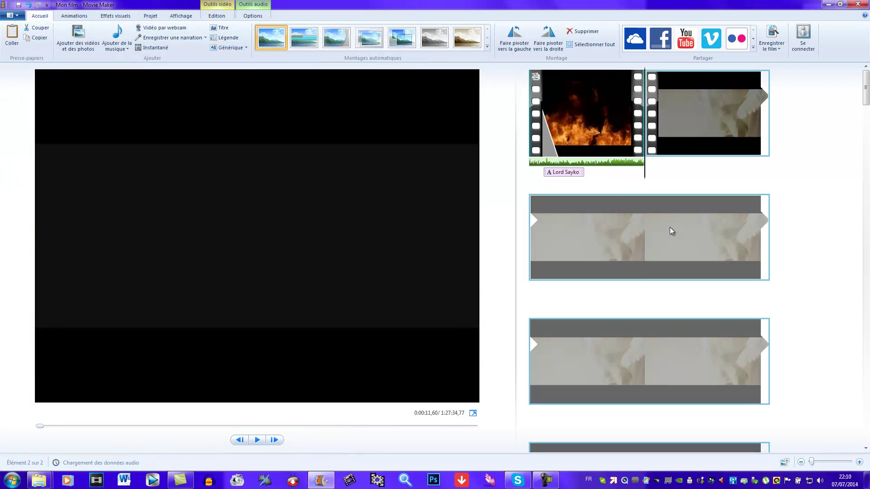
Skim through the first 15 minutes or so of the Rambo clip to look for a usable scene
left_click(677, 260)
left_click(666, 338)
scroll(664, 344, "down", 3)
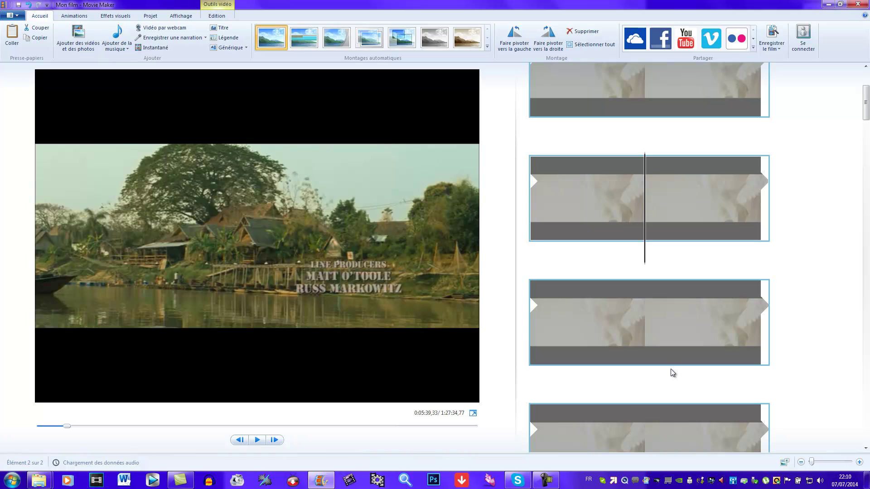
left_click(672, 356)
scroll(659, 347, "down", 2)
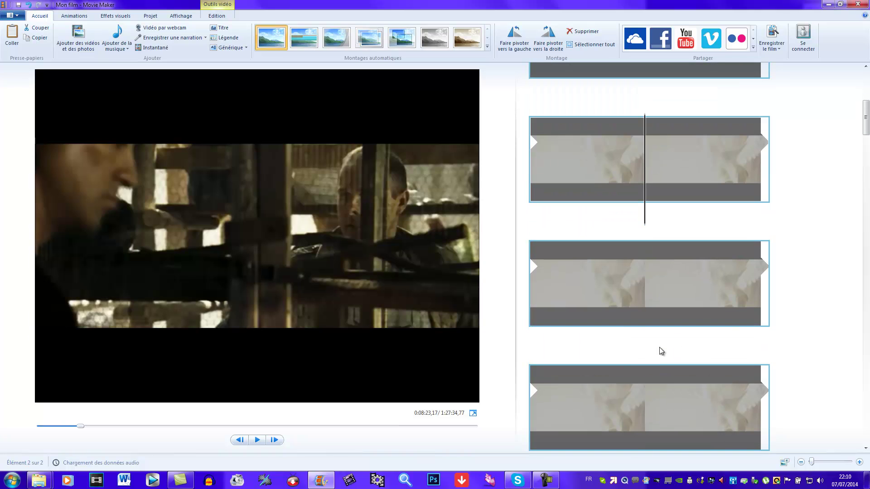
left_click(651, 314)
scroll(650, 315, "down", 4)
left_click(608, 350)
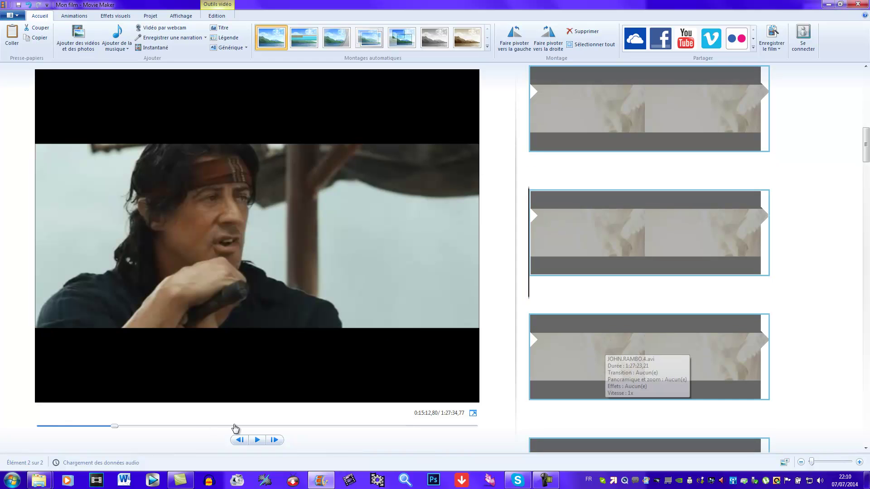
Play short passages of the Rambo clip from about 0:15:12 and 0:19:18 to locate the night boat scene
left_click(257, 443)
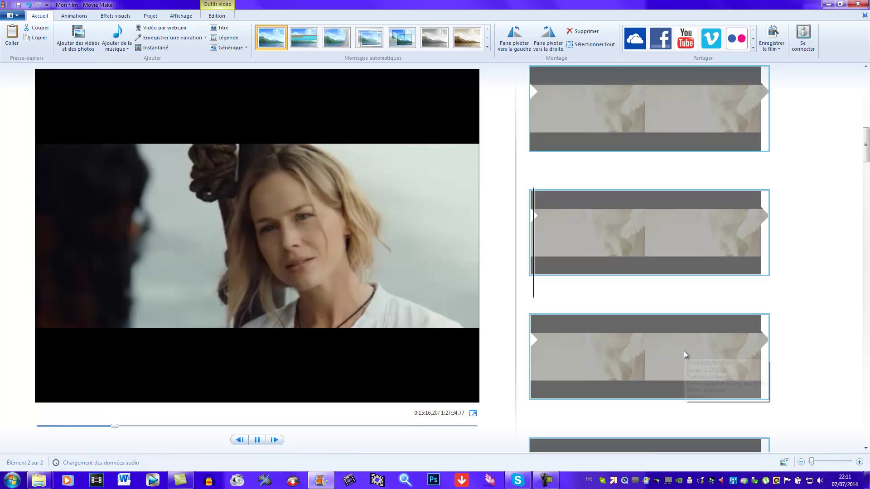
scroll(684, 355, "down", 3)
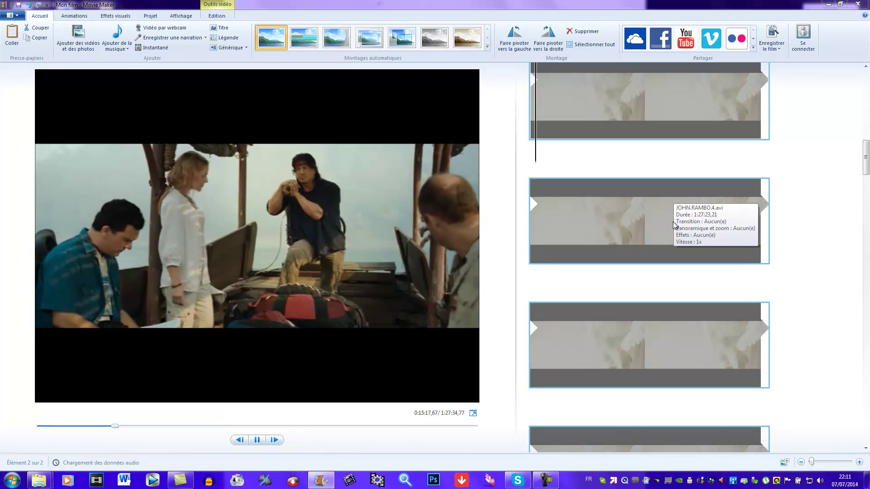
key("space")
left_click(662, 227)
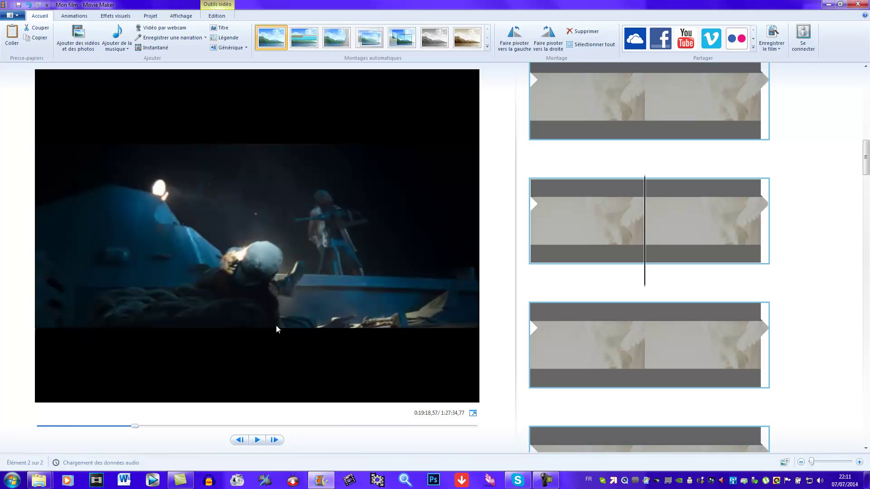
left_click(255, 441)
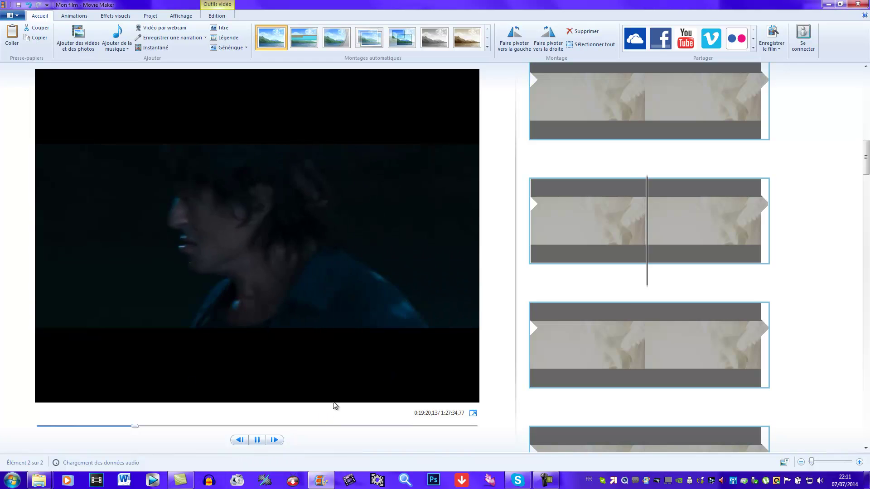
left_click(644, 219)
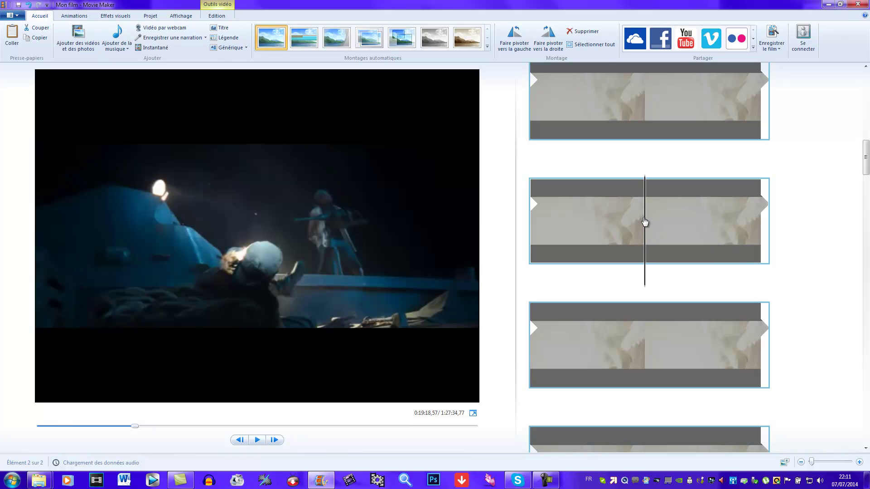
Review the night boat scene from about 0:18:40, and move the playhead forward to about 0:18:55
left_click_drag(645, 222, 592, 231)
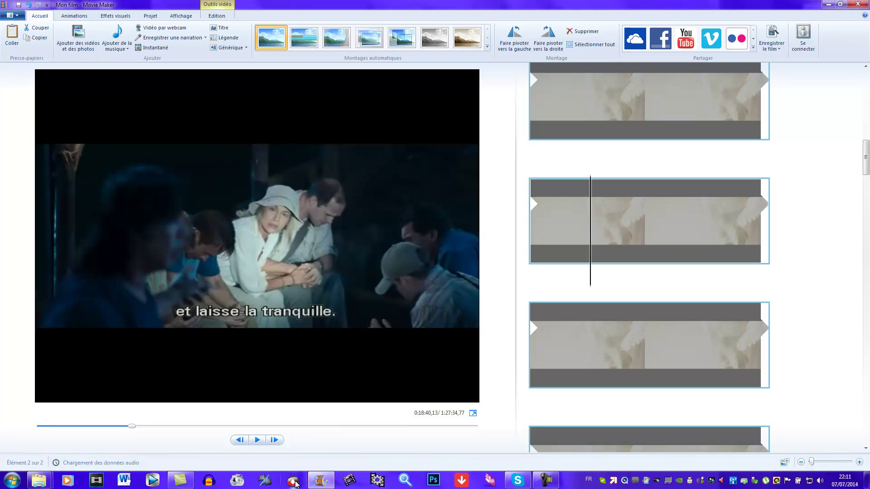
left_click(272, 441)
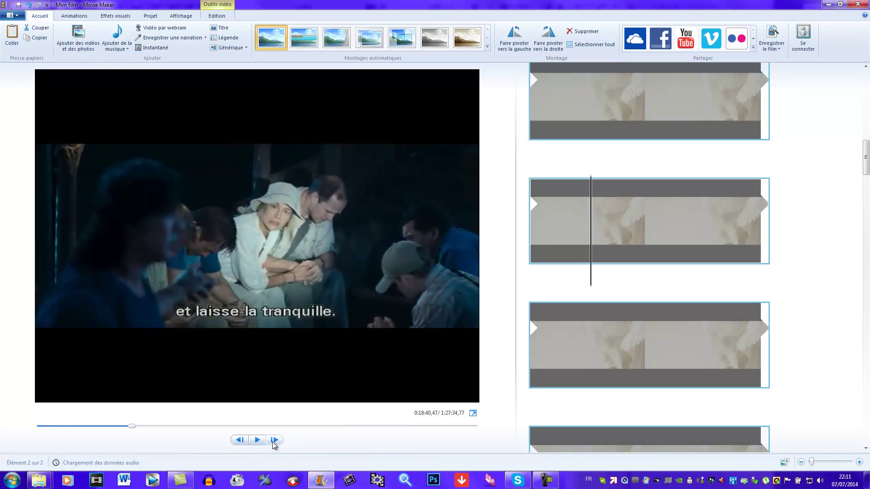
left_click(277, 443)
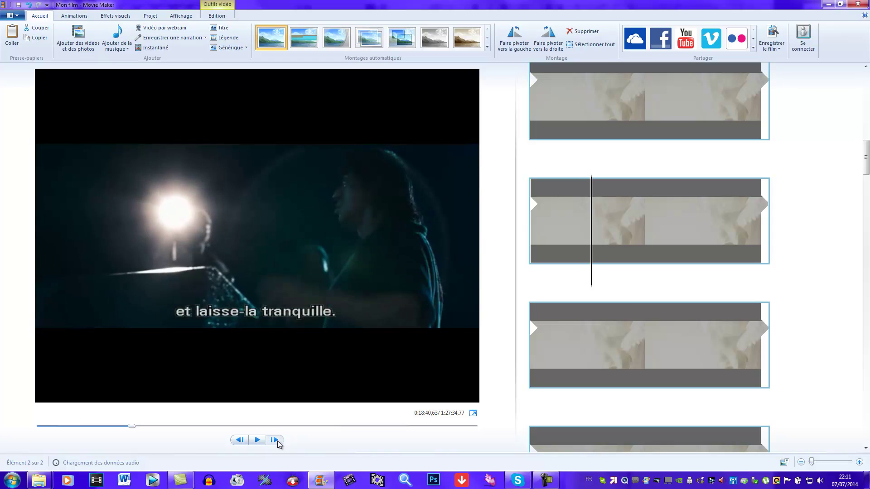
left_click(278, 443)
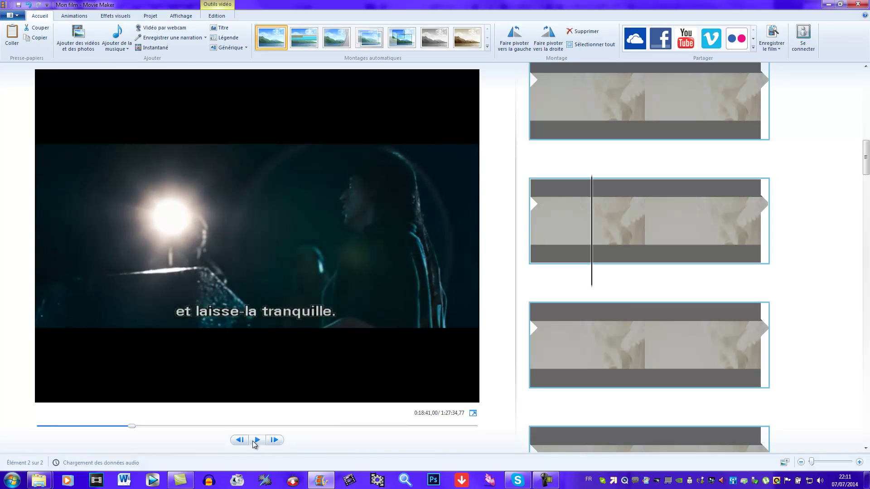
left_click(256, 440)
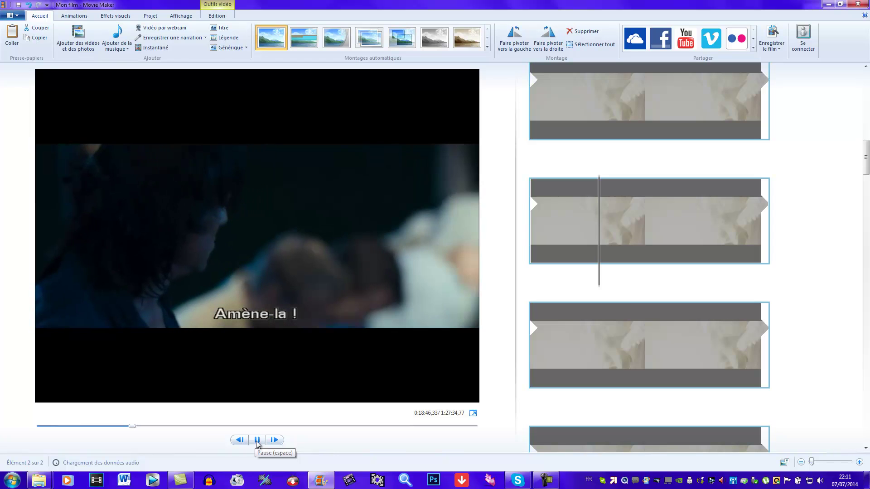
left_click(256, 440)
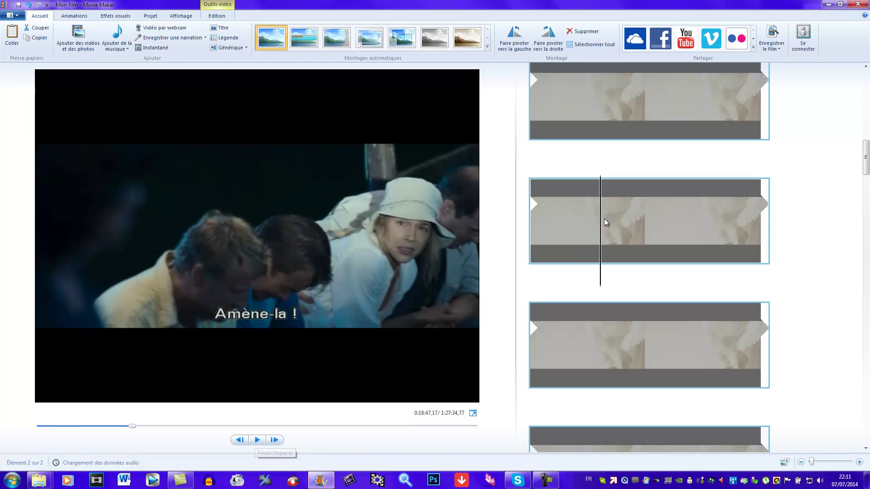
left_click(605, 236)
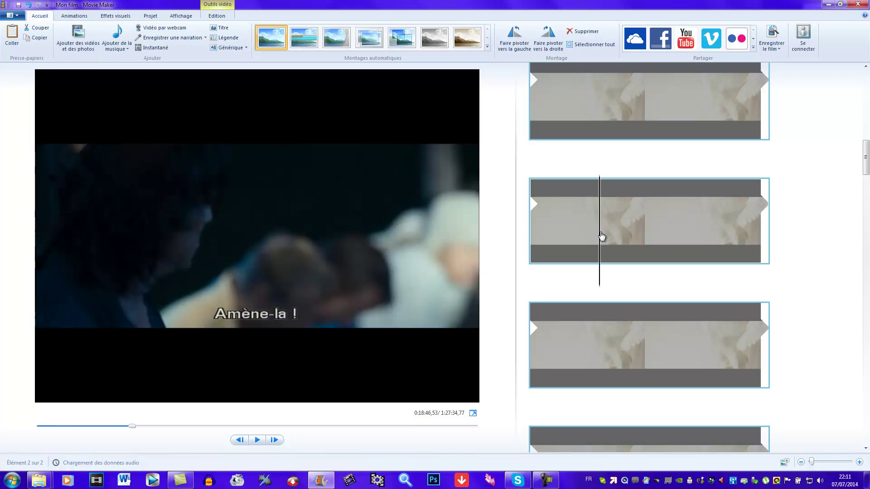
left_click_drag(607, 238, 614, 243)
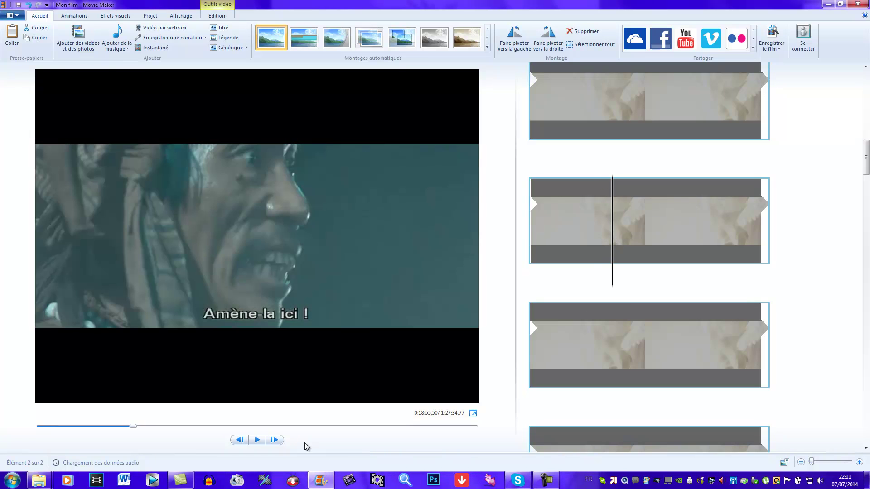
Split the Rambo clip at the gunshot at 0:19:14,17 and delete the part before the cut
left_click(258, 440)
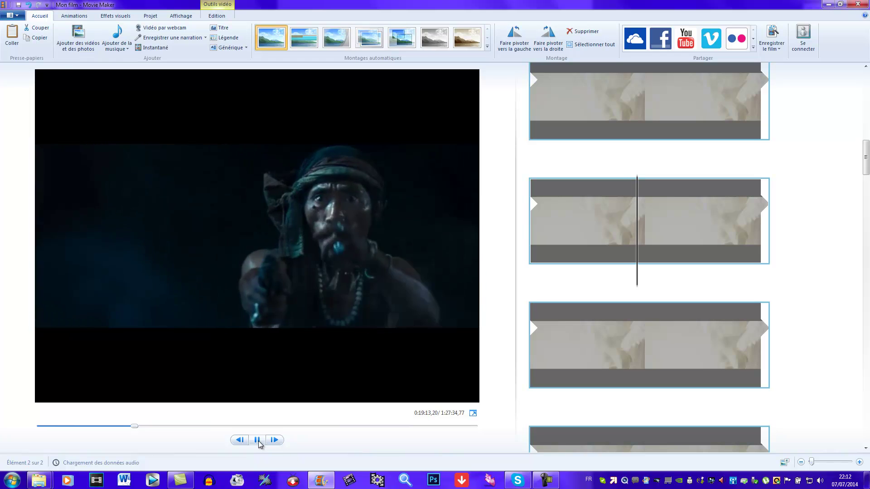
left_click(258, 440)
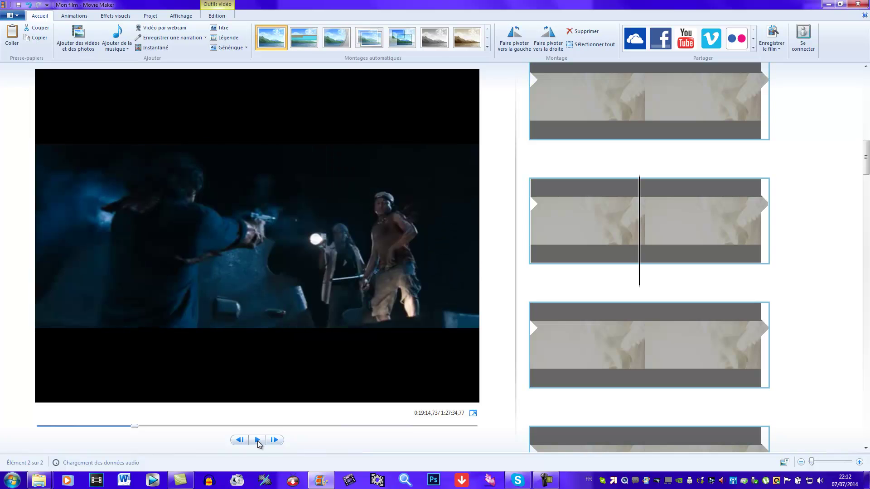
left_click(239, 442)
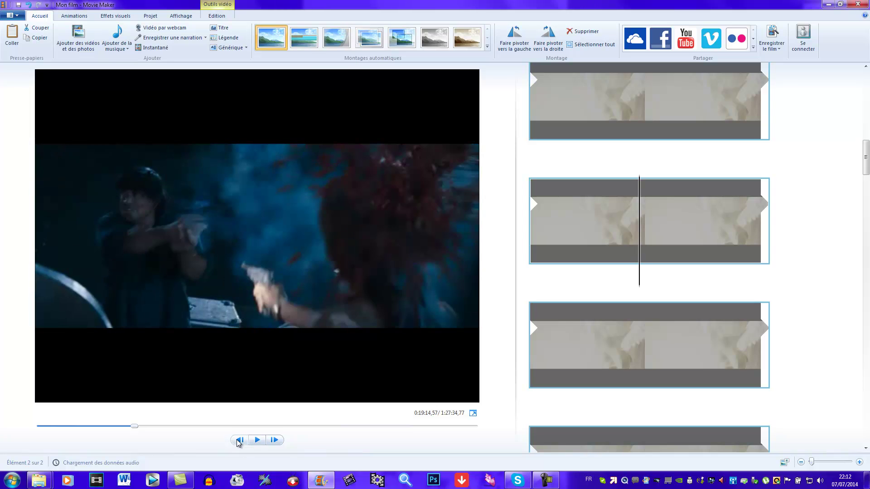
left_click(239, 441)
left_click(239, 441)
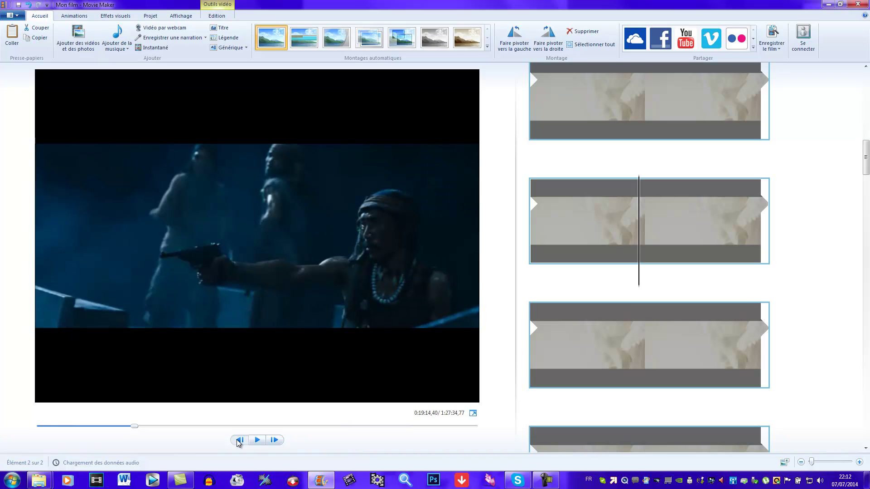
left_click(239, 442)
left_click(238, 441)
left_click(238, 442)
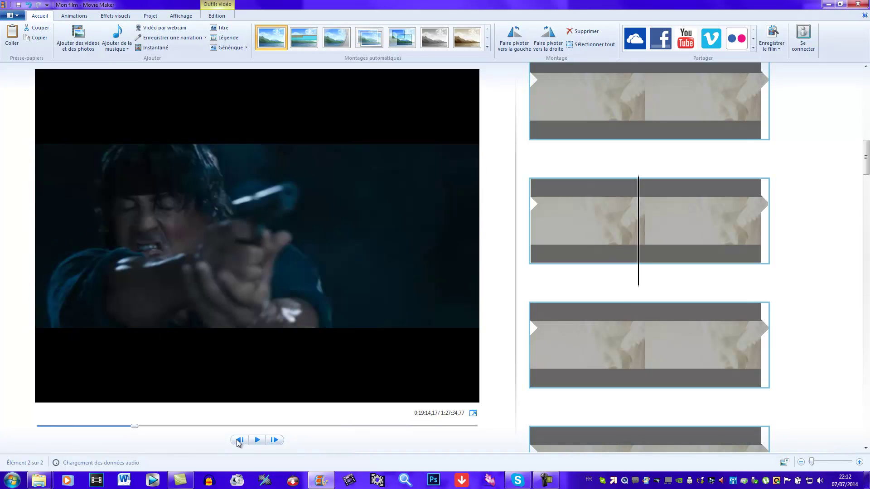
right_click(664, 222)
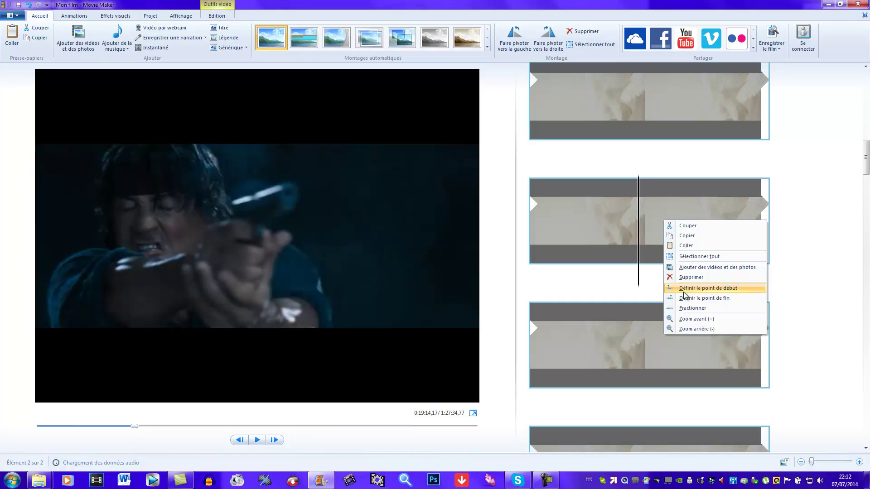
left_click(691, 310)
right_click(604, 229)
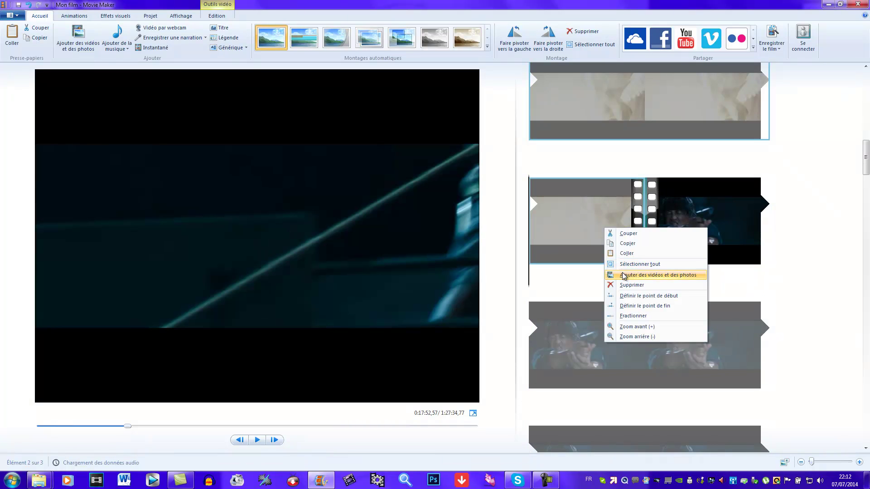
left_click(637, 286)
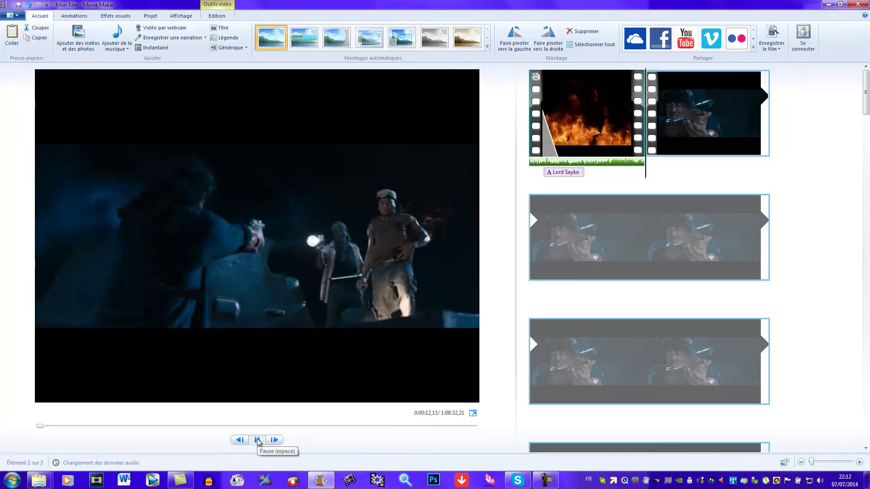
Play the start of the remaining Rambo footage and split it at 0:00:13,07
left_click(257, 440)
left_click(258, 440)
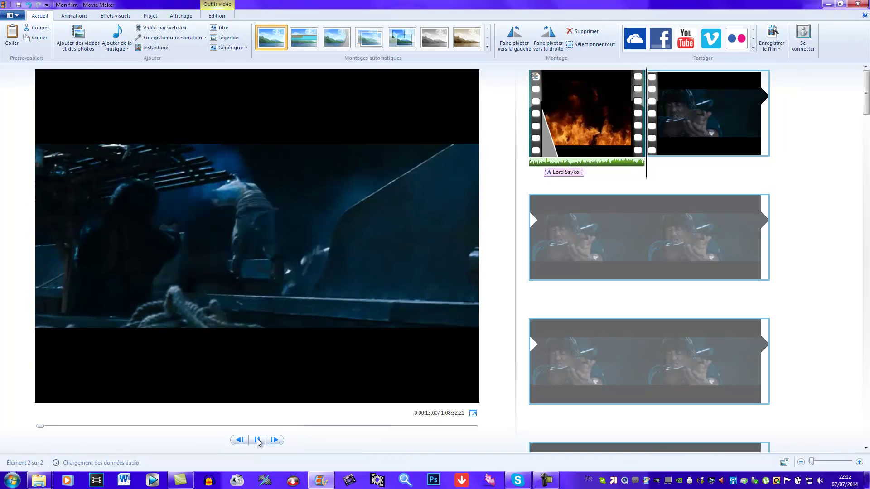
left_click(257, 440)
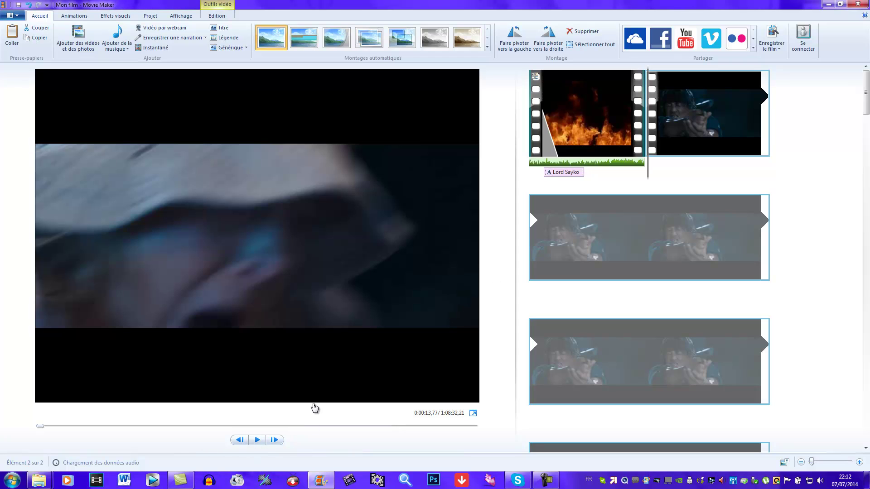
left_click(239, 440)
left_click(239, 439)
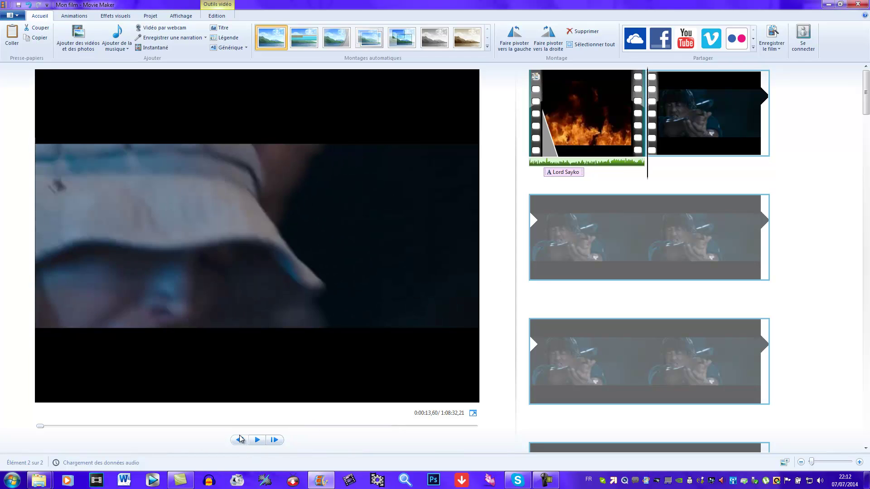
left_click(239, 440)
left_click(239, 440)
left_click(239, 440)
left_click(239, 440)
left_click(239, 440)
left_click(240, 440)
left_click(239, 440)
left_click(239, 439)
left_click(240, 440)
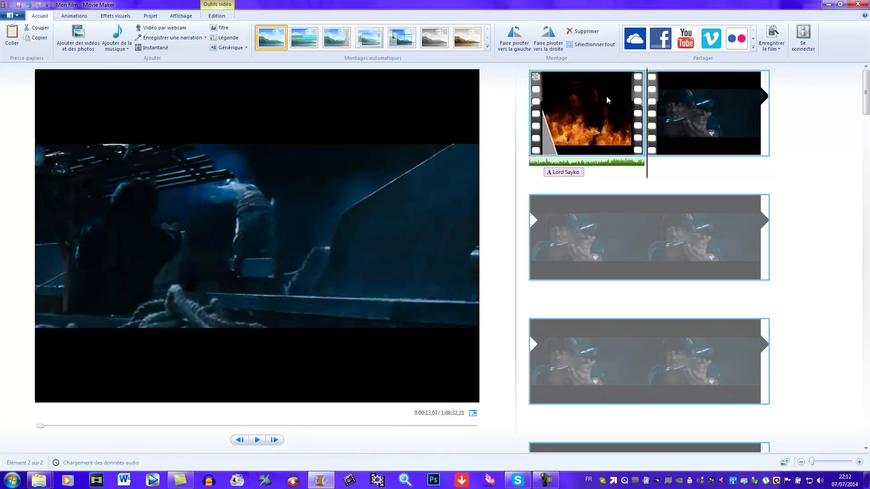
right_click(673, 97)
left_click(710, 187)
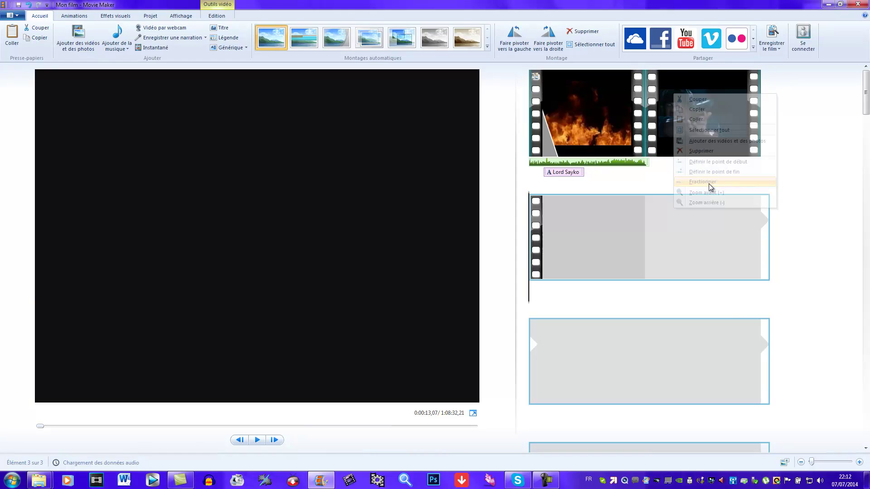
Split the following footage at 0:00:24,10 and delete the section between the previous cut and this one
left_click(257, 440)
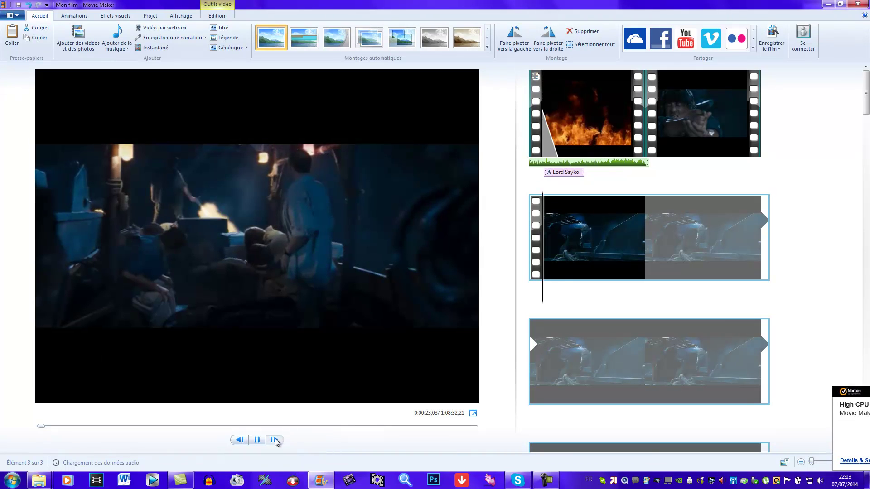
left_click(235, 442)
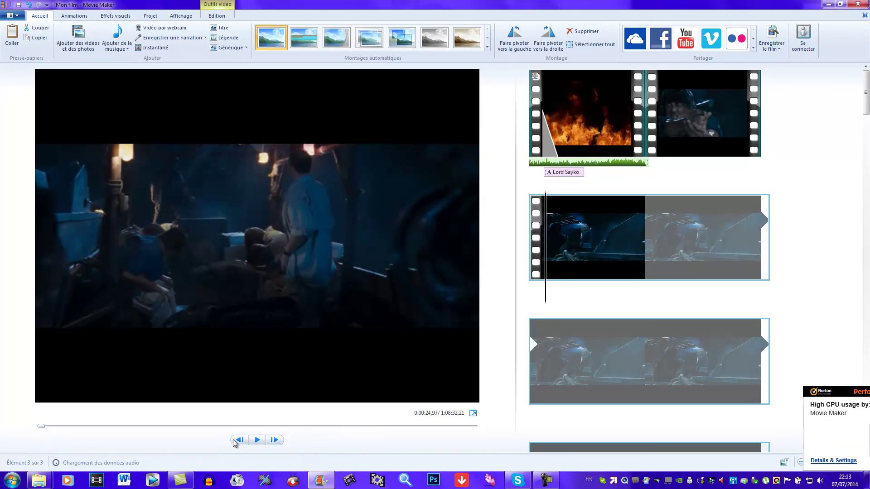
left_click(238, 440)
left_click(238, 440)
left_click(239, 440)
left_click(234, 441)
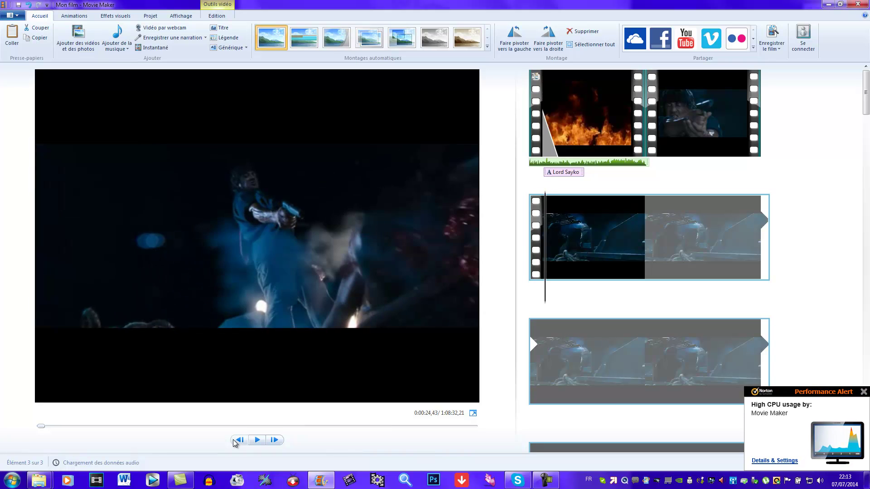
left_click(234, 442)
left_click(234, 442)
left_click(234, 442)
left_click(236, 441)
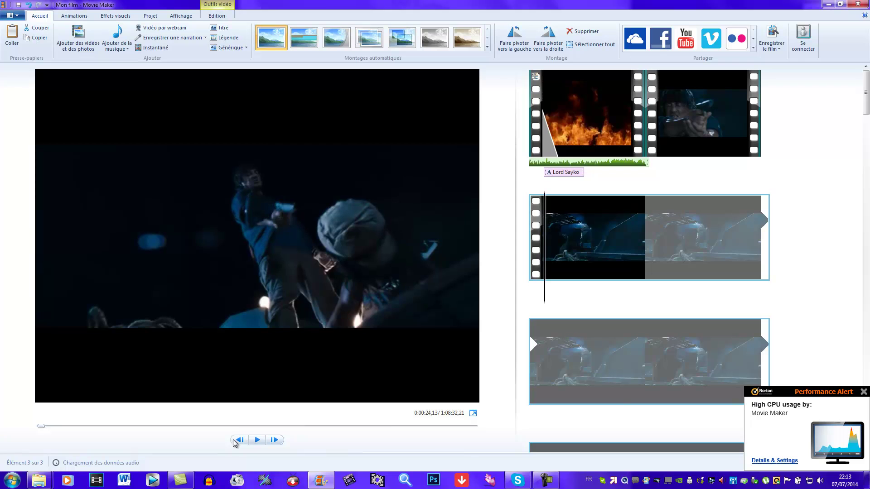
right_click(574, 252)
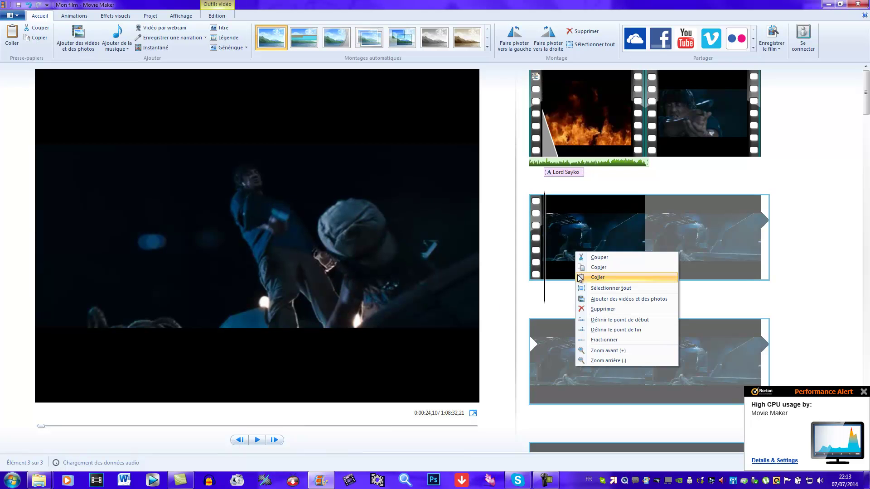
left_click(589, 341)
right_click(567, 255)
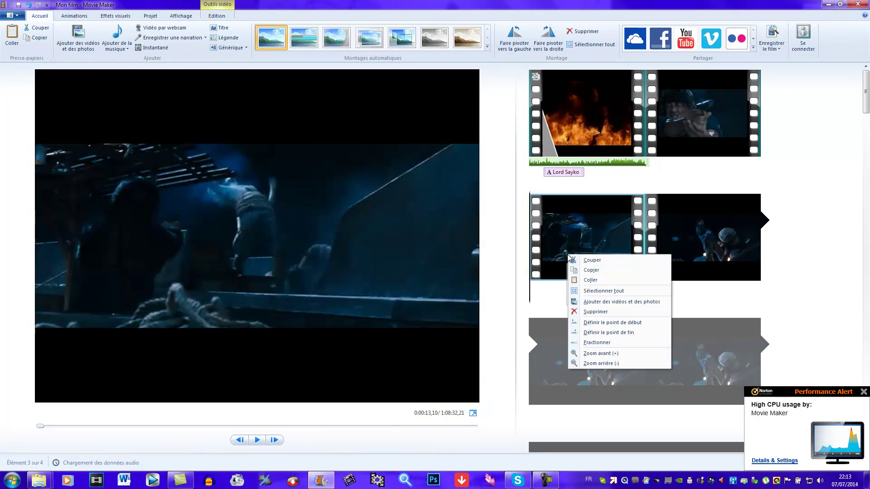
left_click(591, 310)
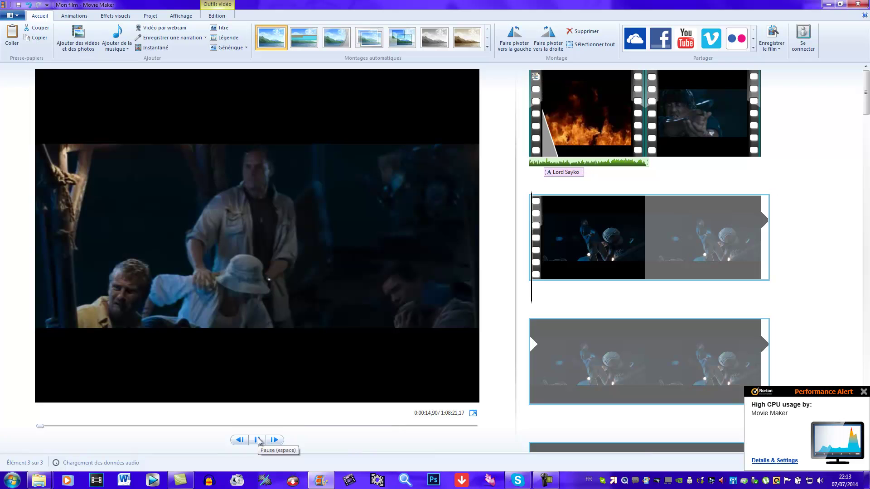
Play on through the boat scene and split the last clip at 0:00:18,10, on the close-up of the hatted man
left_click(259, 440)
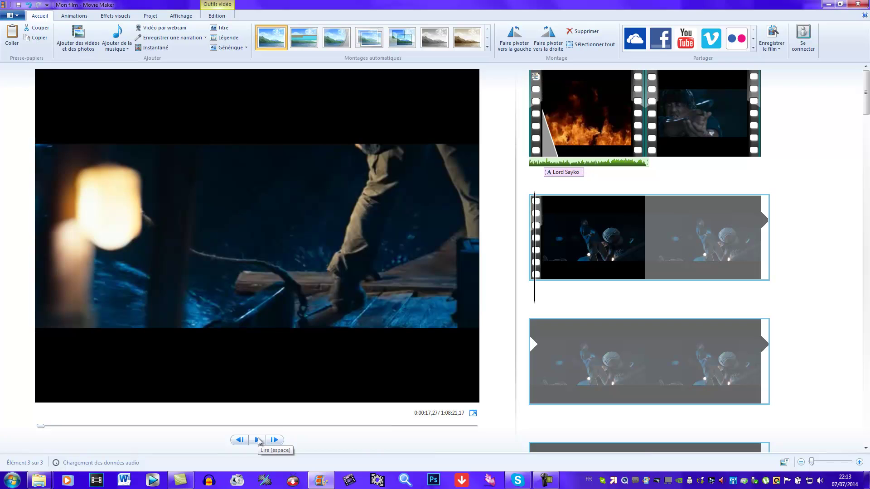
left_click(258, 440)
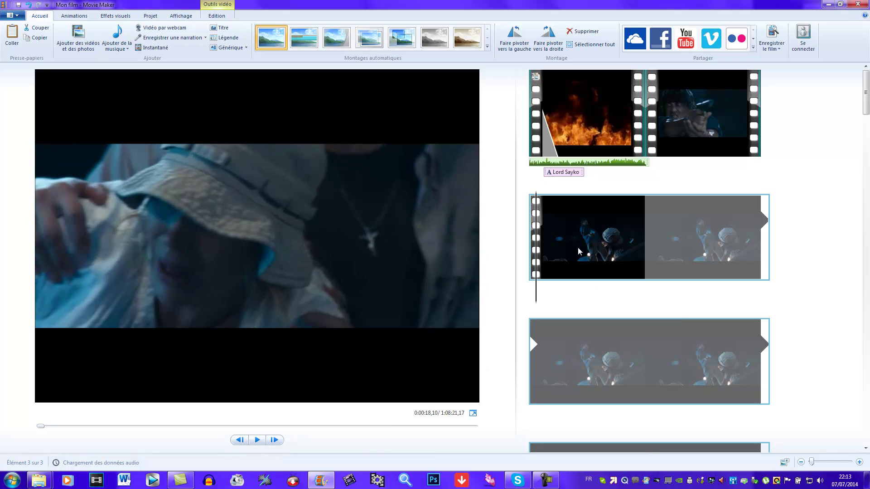
right_click(578, 251)
left_click(606, 334)
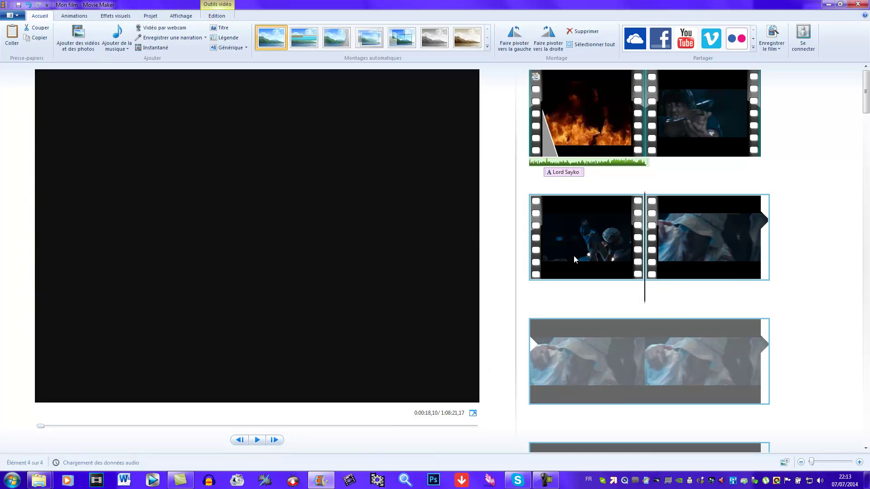
Replay the third clip from its start and split it at 0:00:14,43, just after the gunshot
left_click(574, 259)
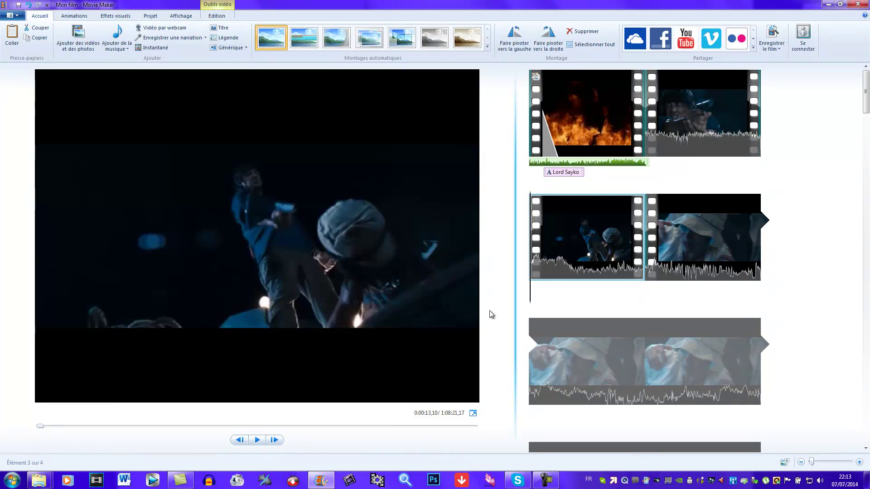
left_click(257, 439)
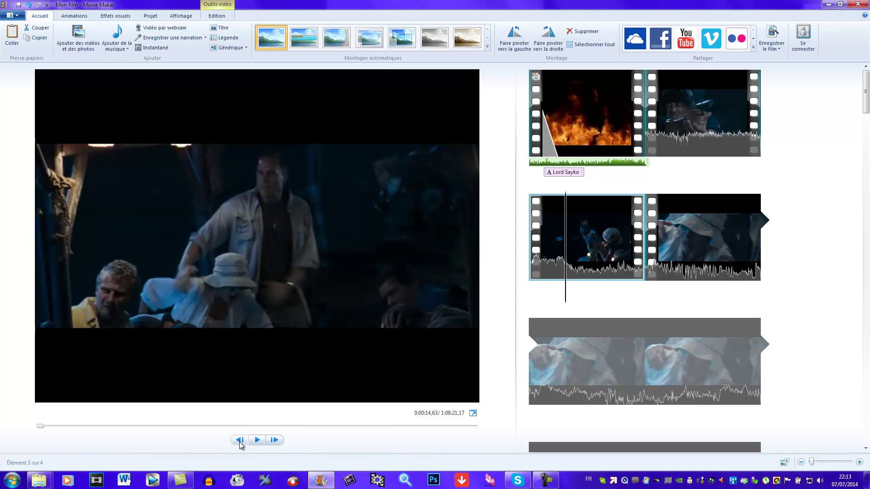
left_click(240, 440)
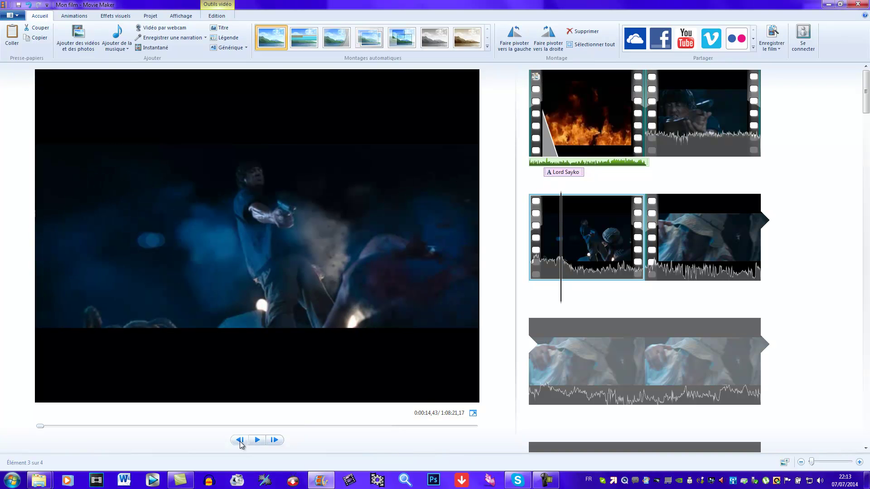
right_click(586, 251)
left_click(604, 329)
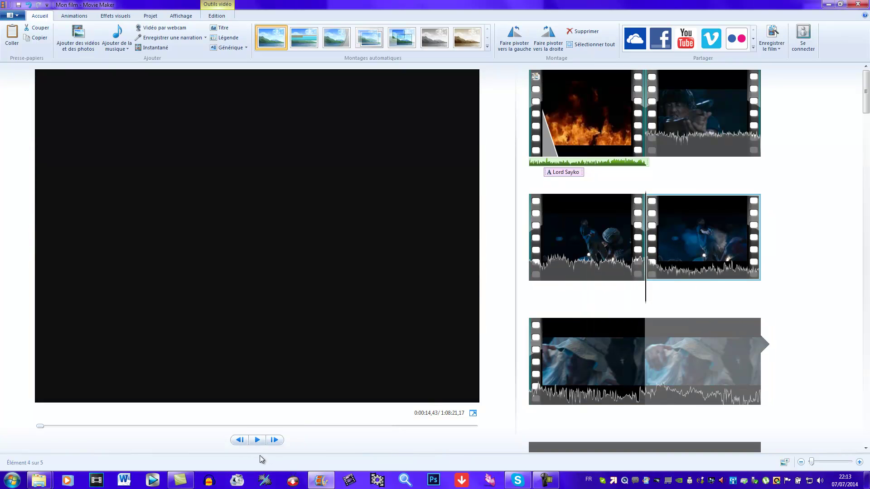
Split the fourth clip at 0:00:16,43 and delete the piece before that cut
left_click(260, 441)
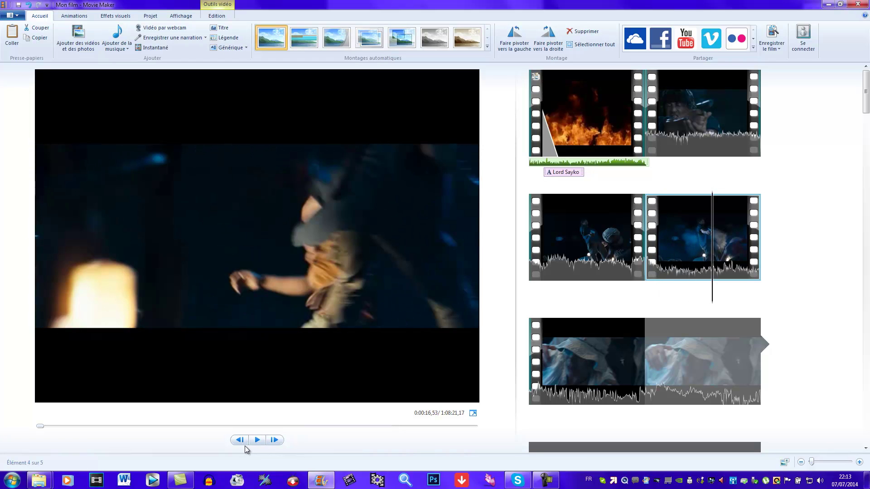
left_click(239, 440)
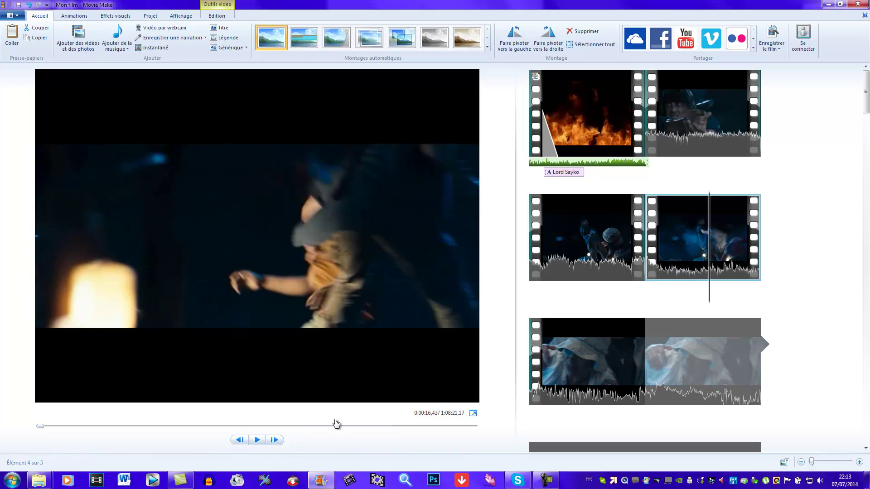
right_click(712, 244)
left_click(736, 332)
right_click(700, 238)
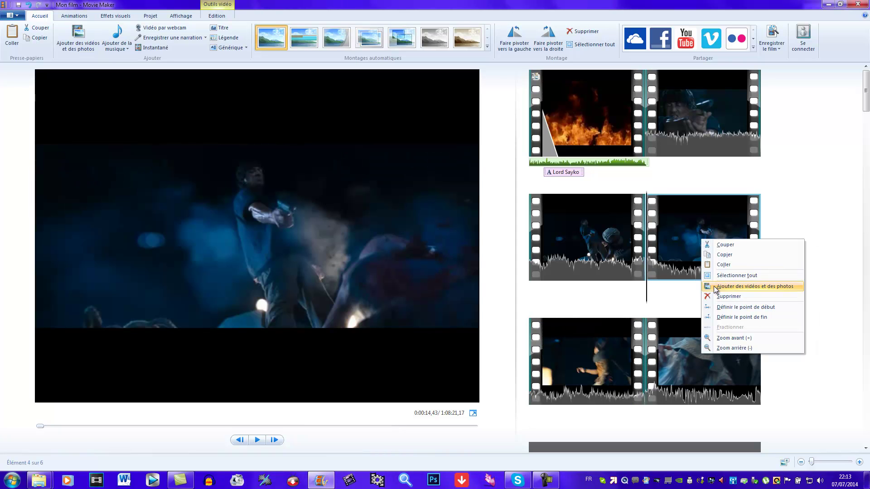
left_click(720, 296)
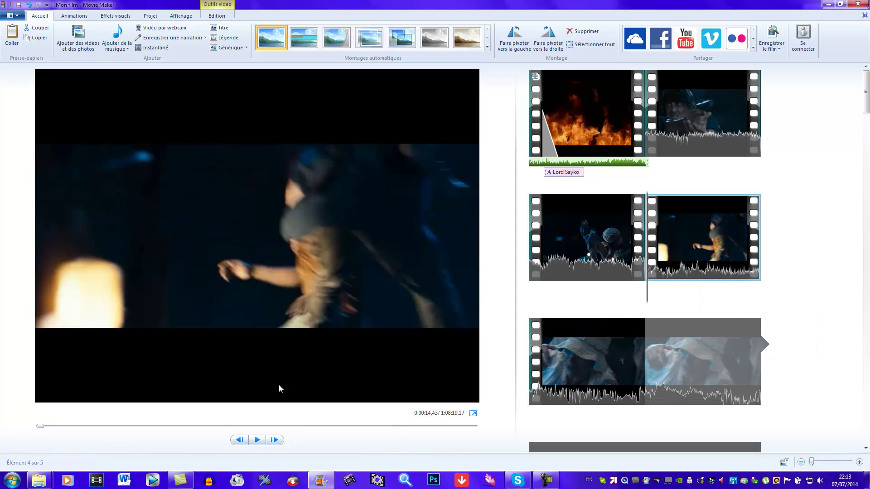
Replay the fourth clip from its start and split it at 0:00:15,70, at the water splash
left_click(258, 439)
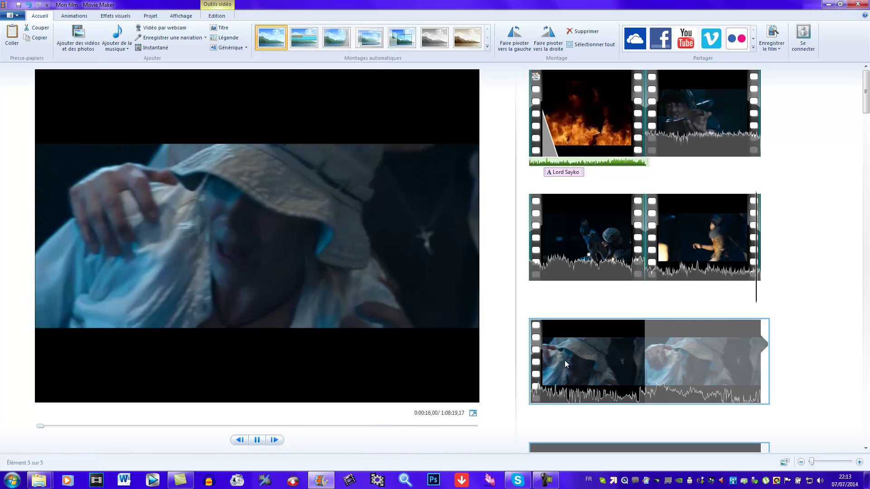
left_click(680, 259)
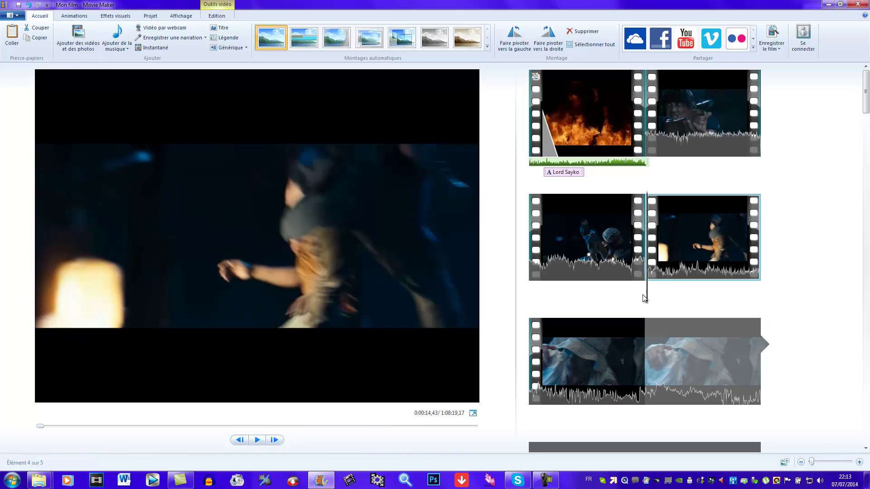
left_click(258, 439)
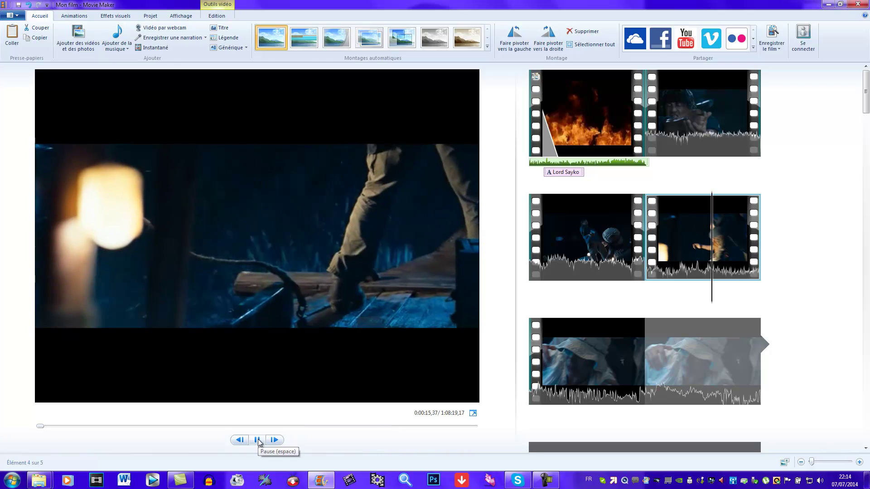
right_click(706, 247)
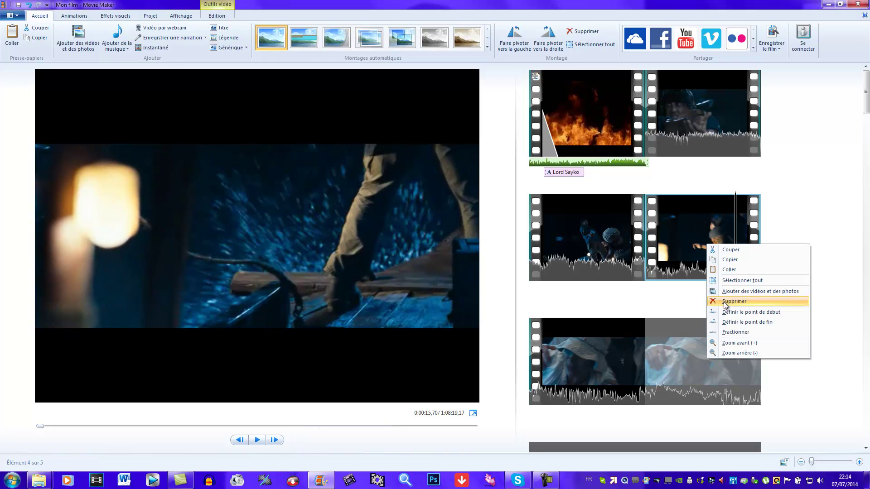
left_click(736, 331)
Delete the two pieces after that cut and preview the trimmed movie from its beginning
right_click(572, 358)
left_click(607, 301)
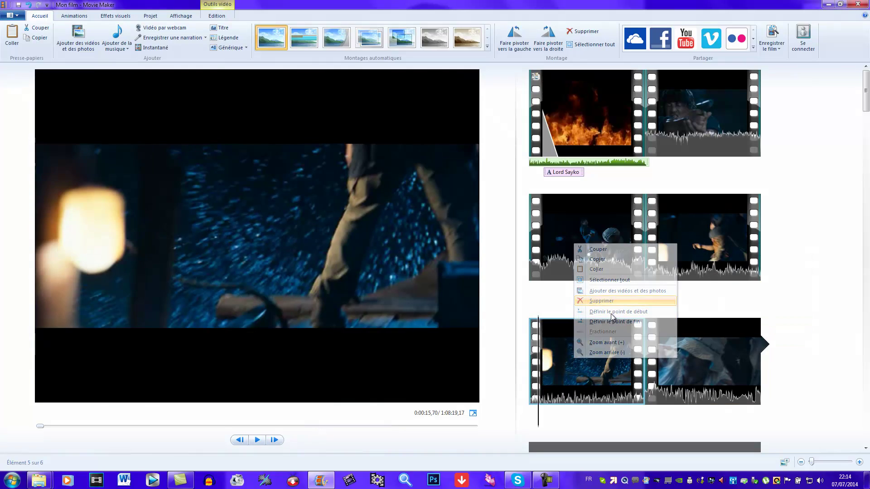
right_click(705, 364)
left_click(729, 307)
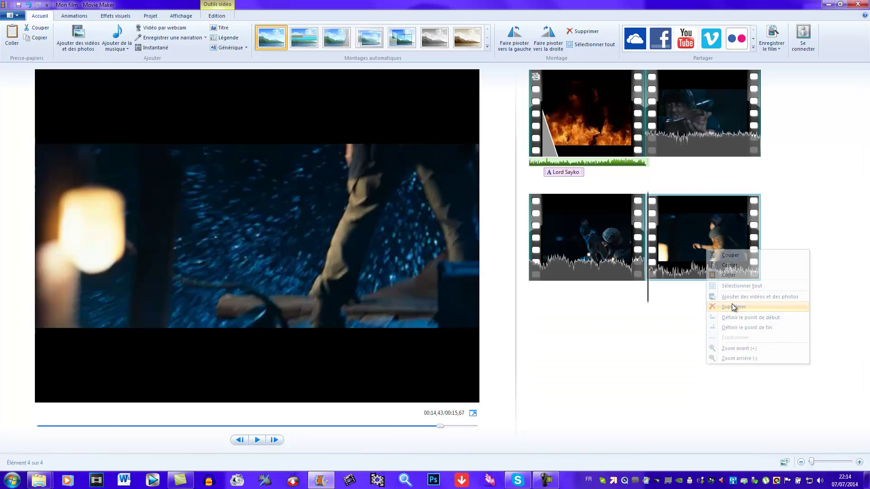
key("Home")
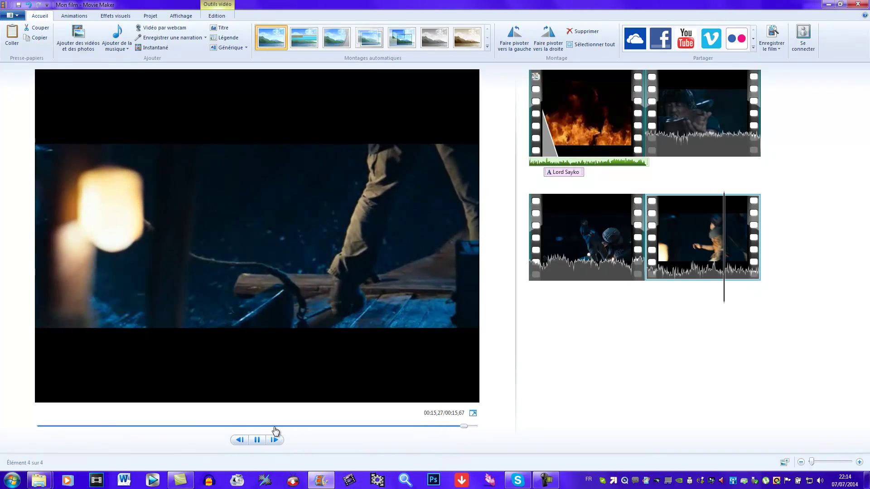
Slow the second clip, the man aiming his pistol, to 0,5x speed and preview it
left_click(705, 99)
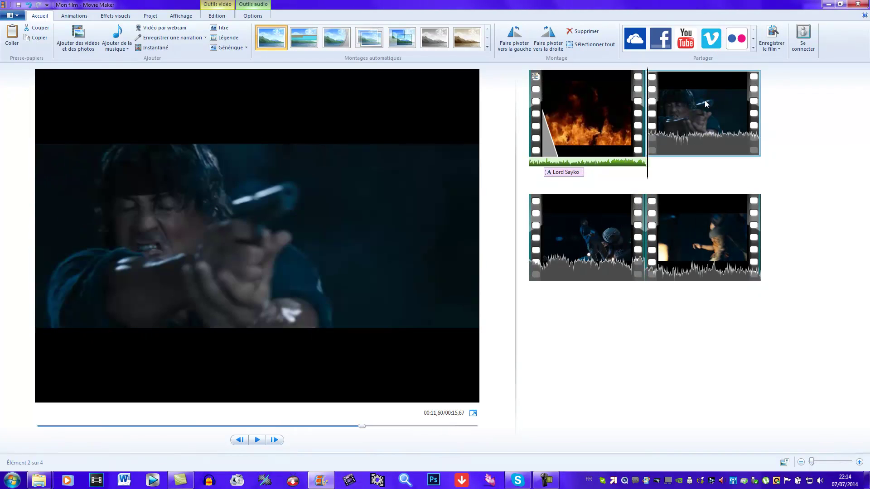
left_click(217, 16)
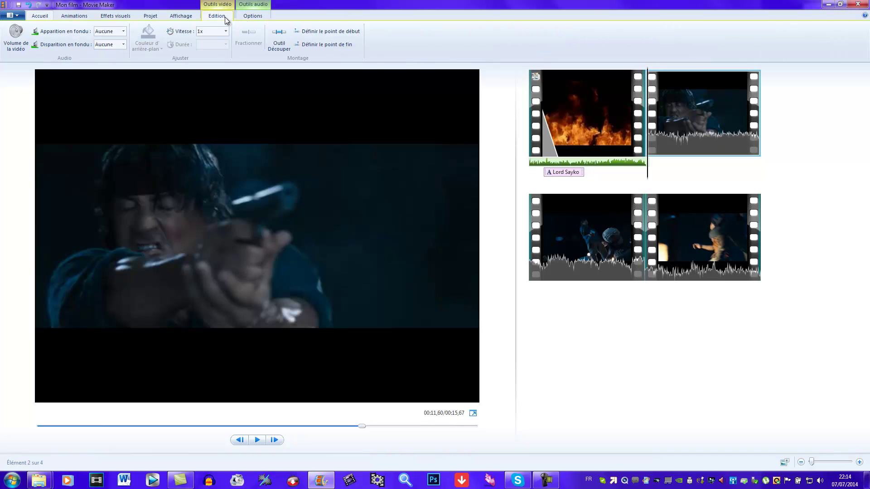
left_click(226, 32)
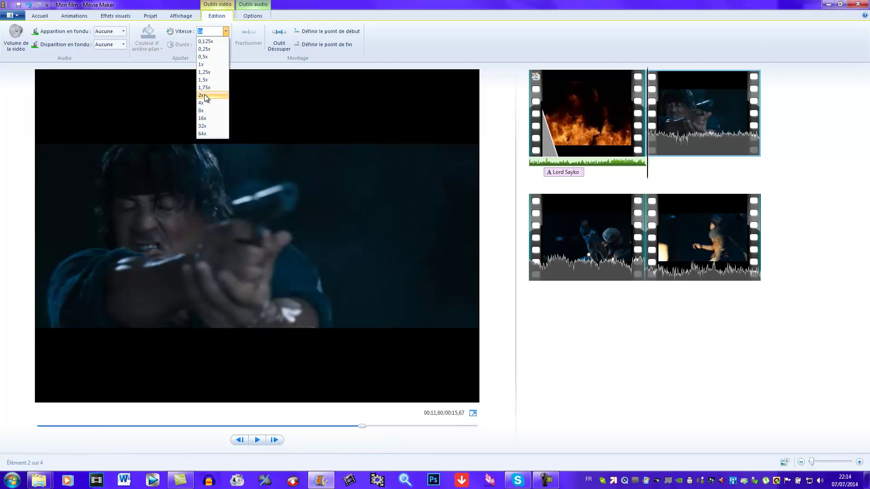
left_click(205, 57)
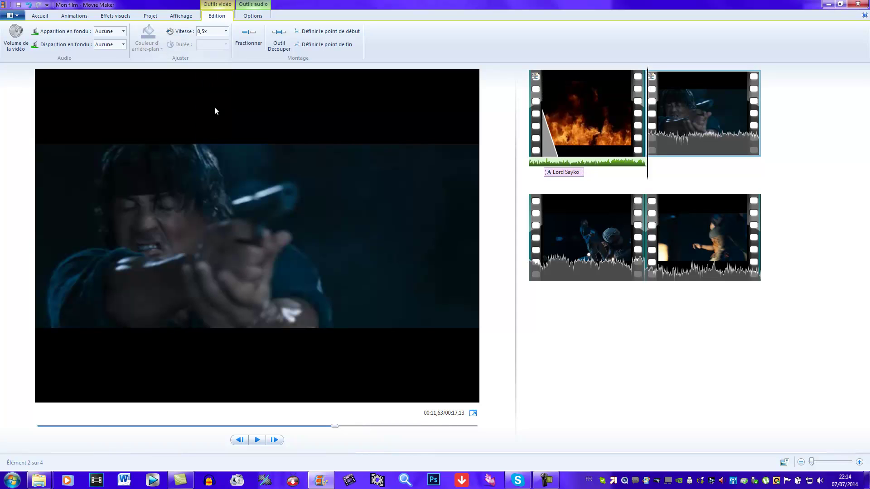
left_click(254, 440)
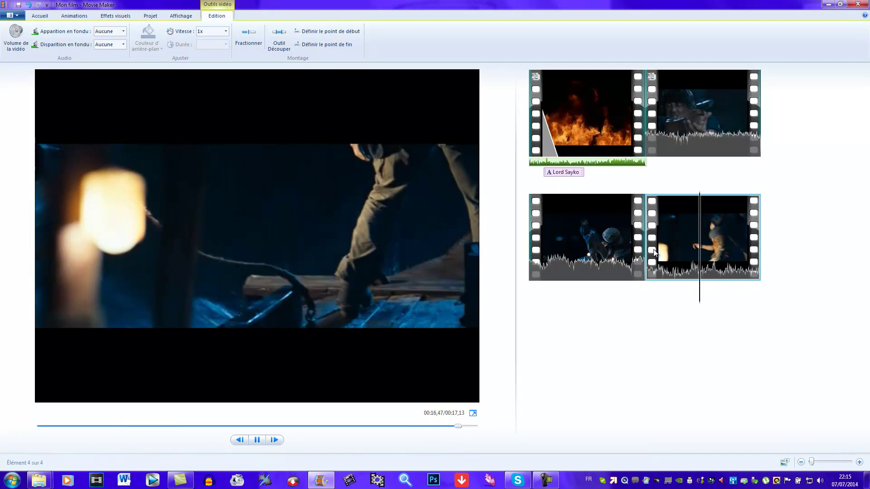
Try a speed of 1,75x on the last clip, the falling man, and play it back
left_click(654, 252)
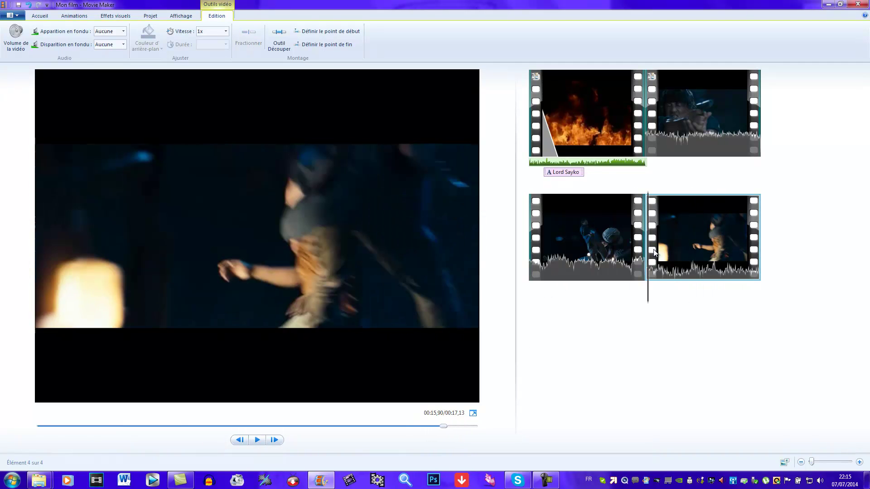
left_click(226, 32)
left_click(206, 92)
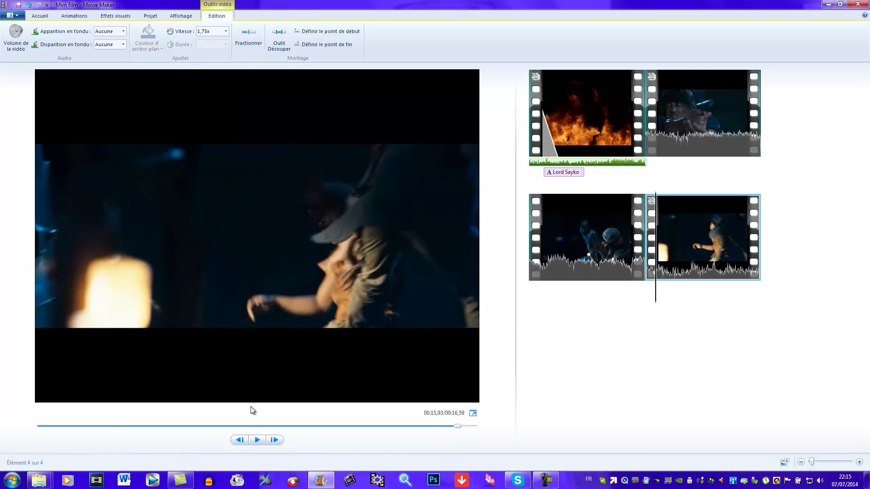
left_click(254, 441)
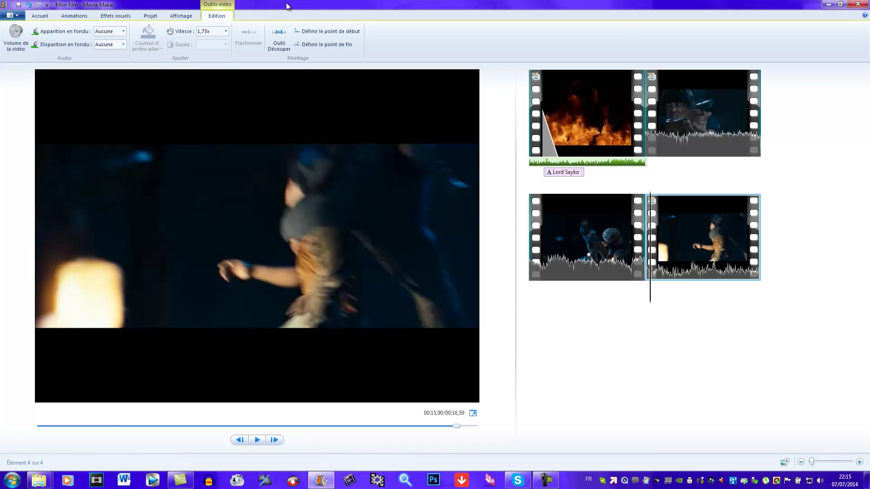
Set the last clip's speed to 1,25x and play it through to the end
left_click(225, 31)
left_click(208, 74)
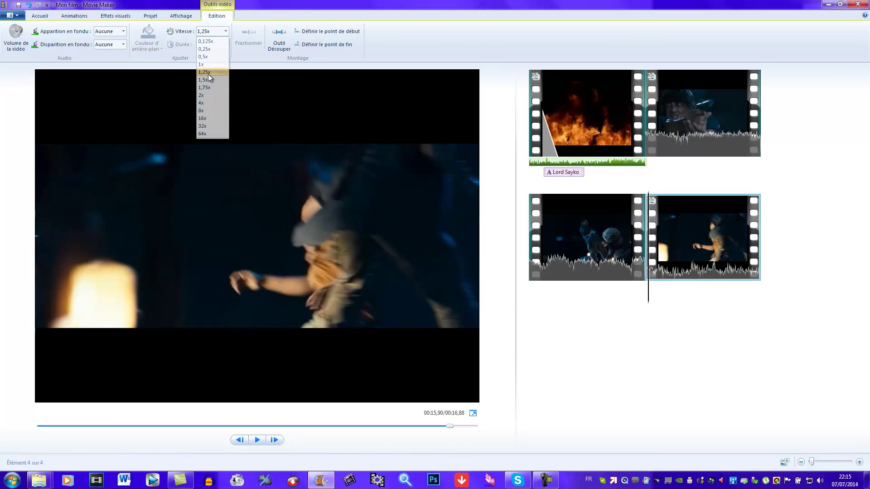
left_click(253, 440)
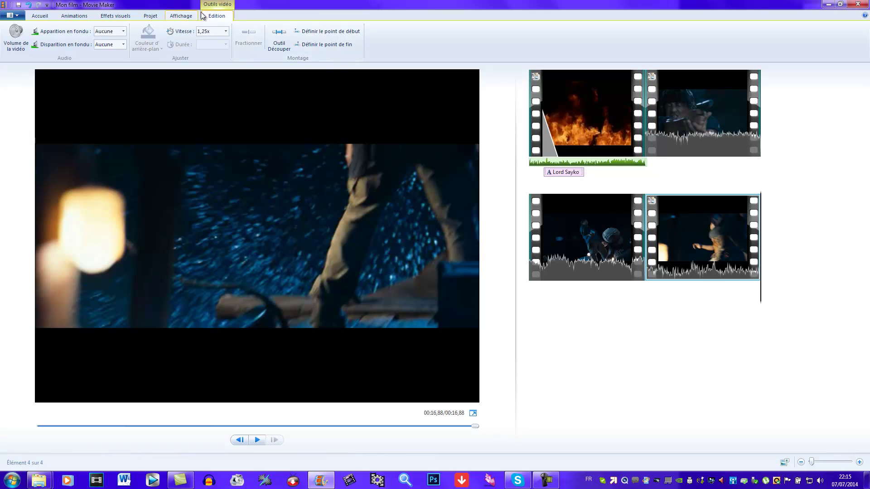
Add end credits and replace all their text with "fin" and, two lines below, "fait le 7/7/2014"
left_click(40, 16)
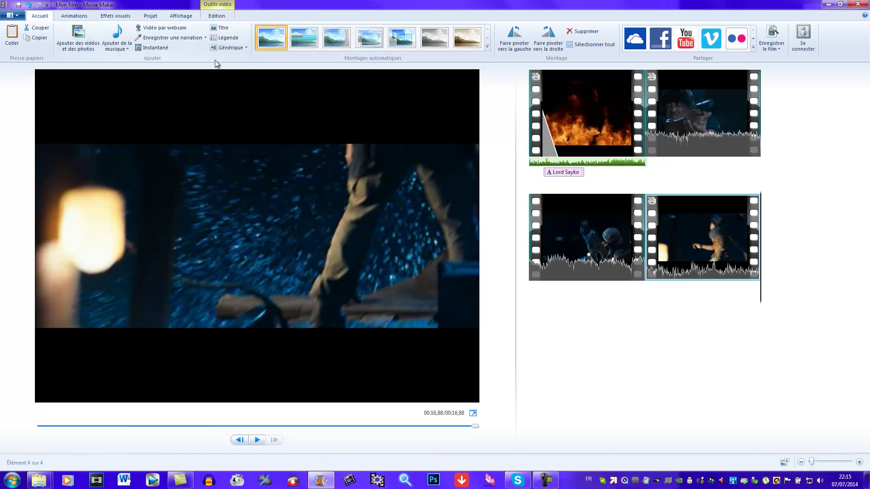
left_click(223, 46)
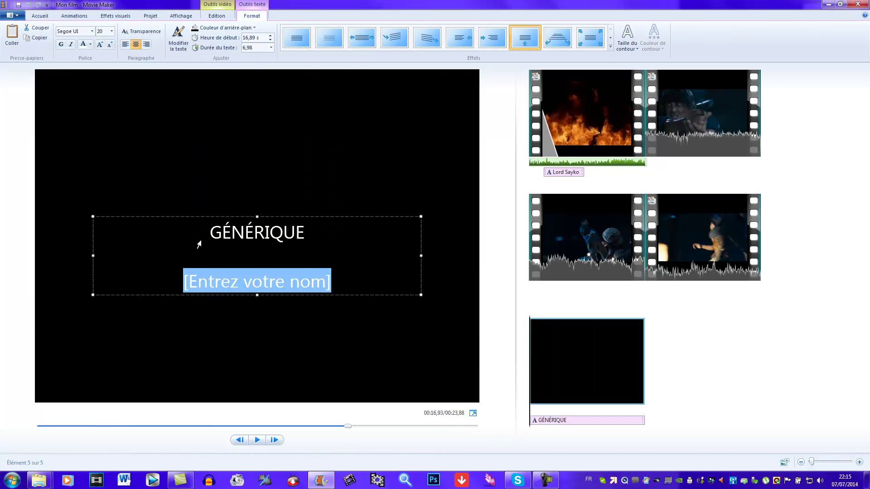
left_click_drag(199, 245, 186, 327)
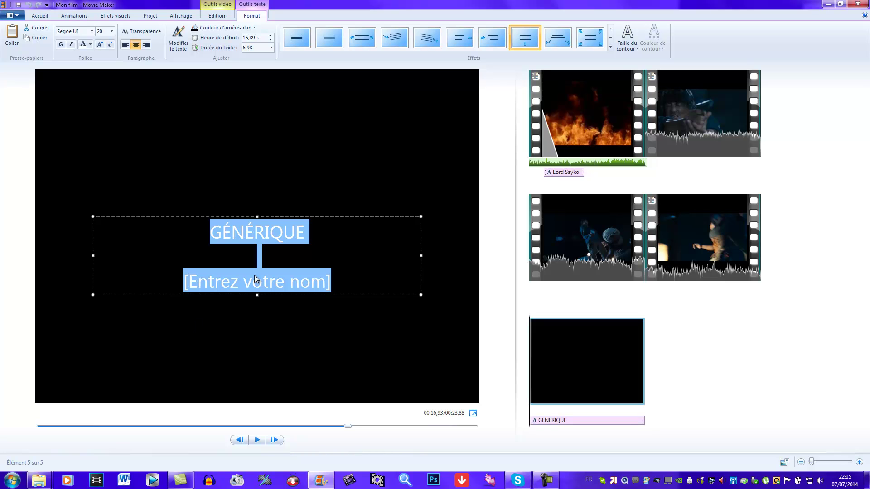
type("fin")
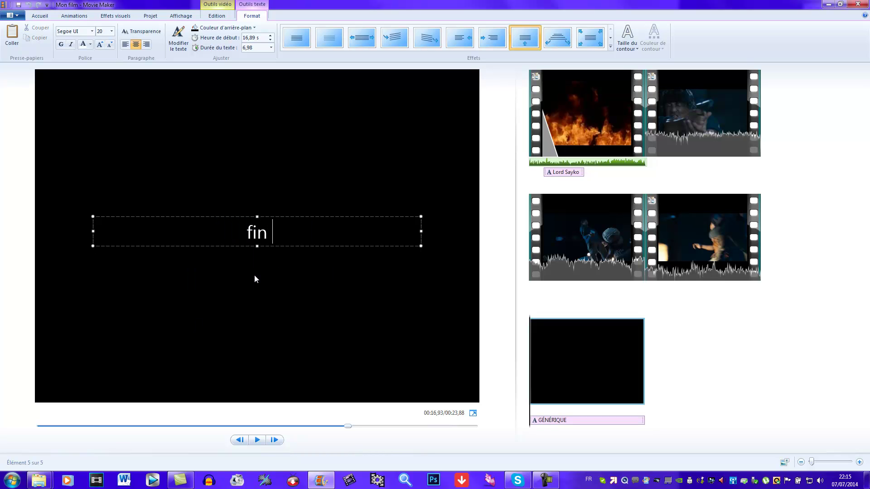
key("Return")
key("Return")
type("fait le")
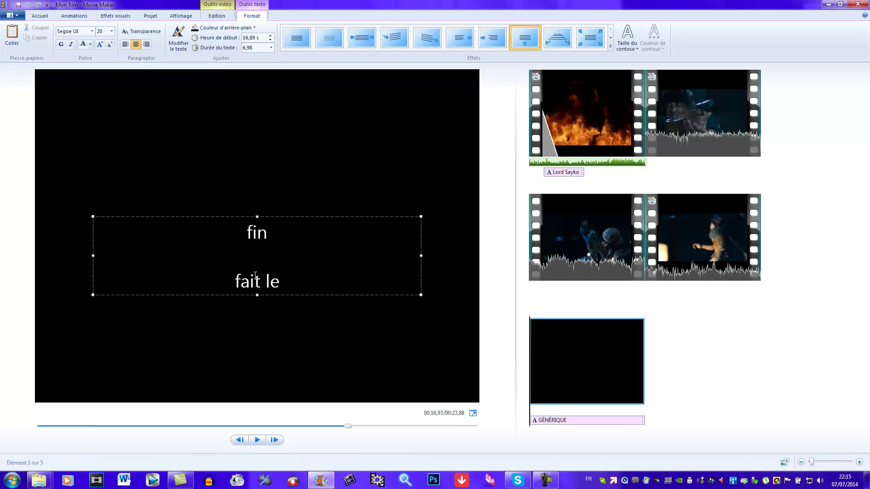
type(" 7/7")
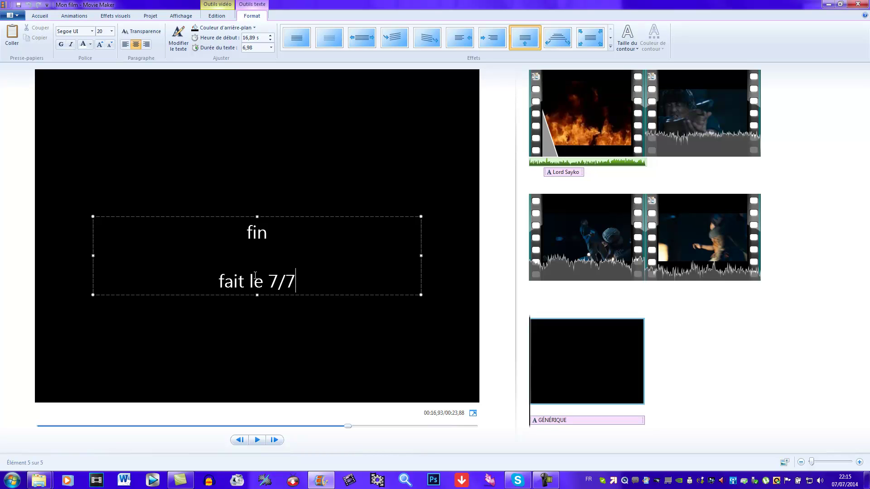
type("/201")
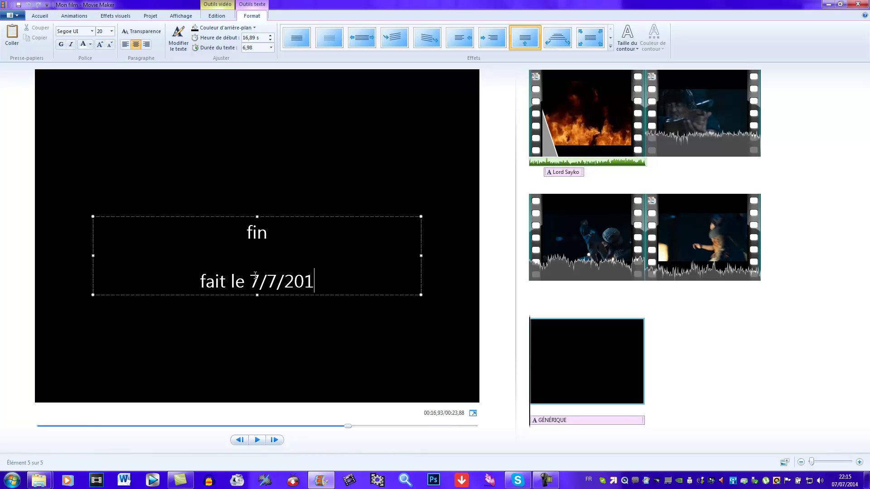
type("4")
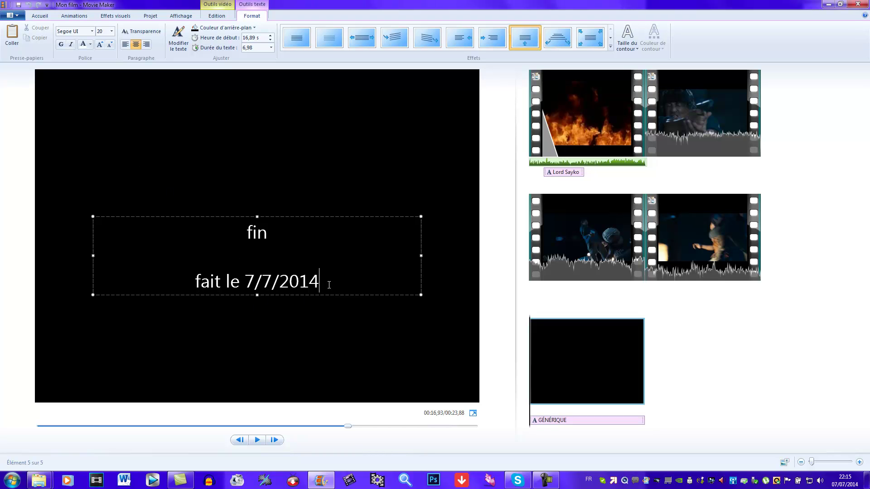
Give the end credits a white background and make their text black
left_click(196, 28)
left_click(196, 47)
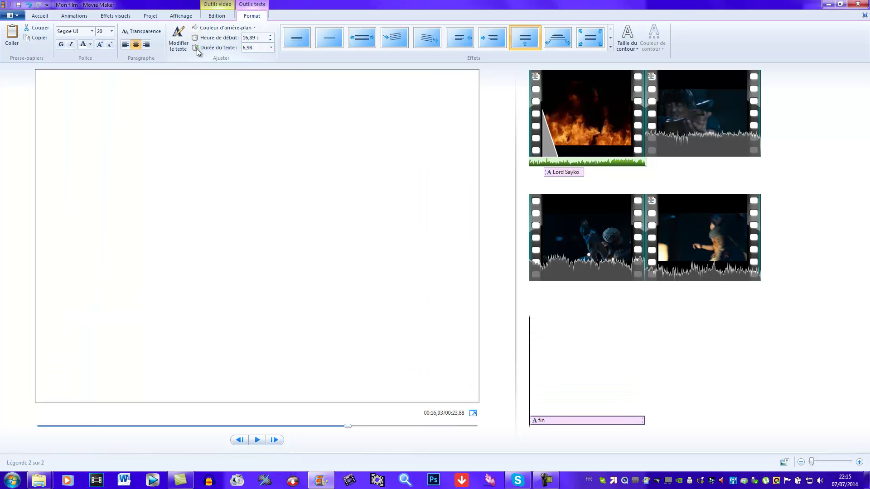
left_click(90, 44)
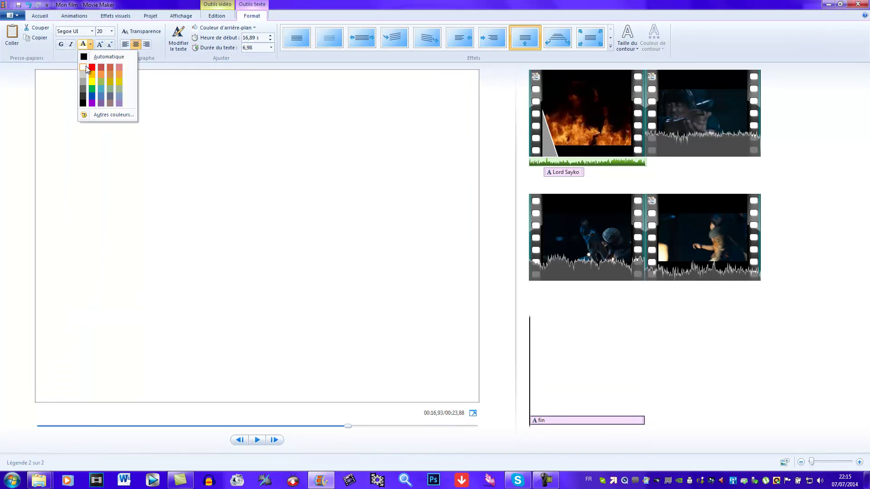
left_click(83, 103)
Change the font of the end credits text to Zenzai Itache
left_click(93, 33)
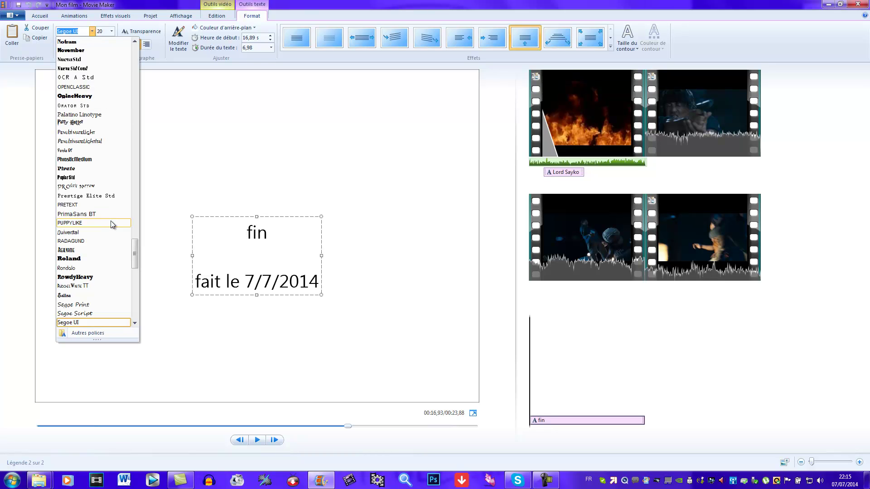
scroll(81, 132, "down", 13)
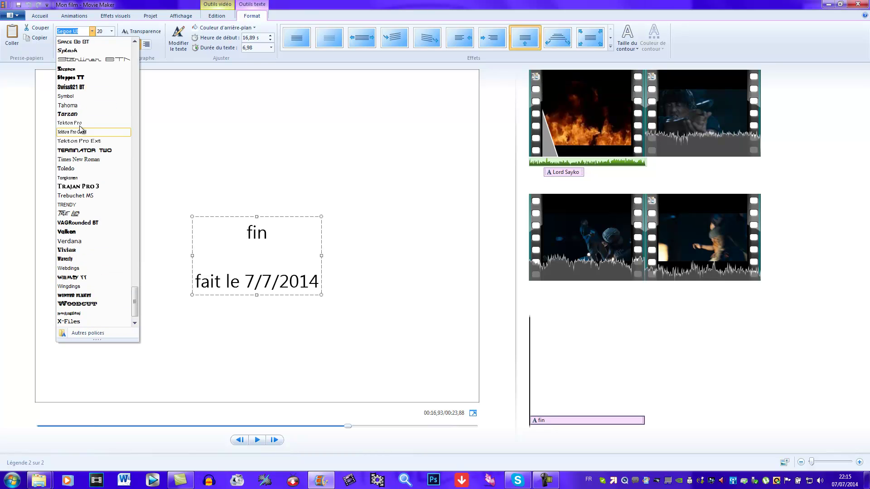
left_click(77, 313)
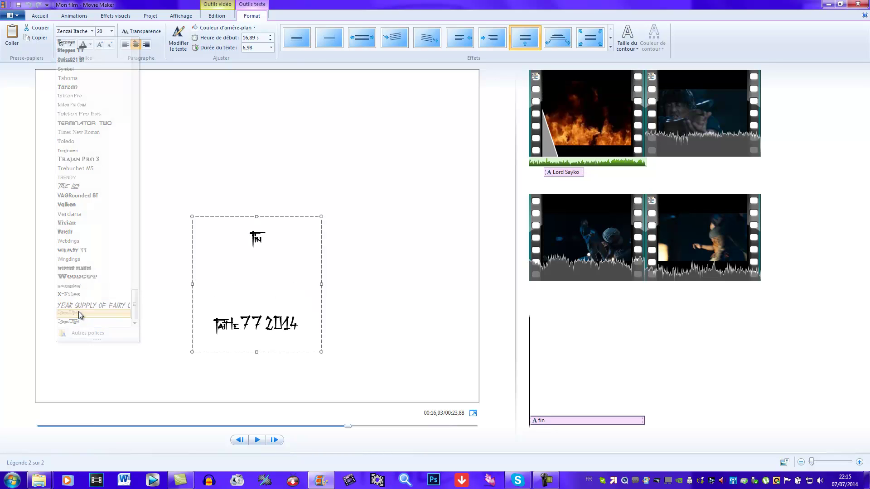
Widen the credits text box on both sides to almost the full frame width and move it up
left_click_drag(191, 286, 8, 277)
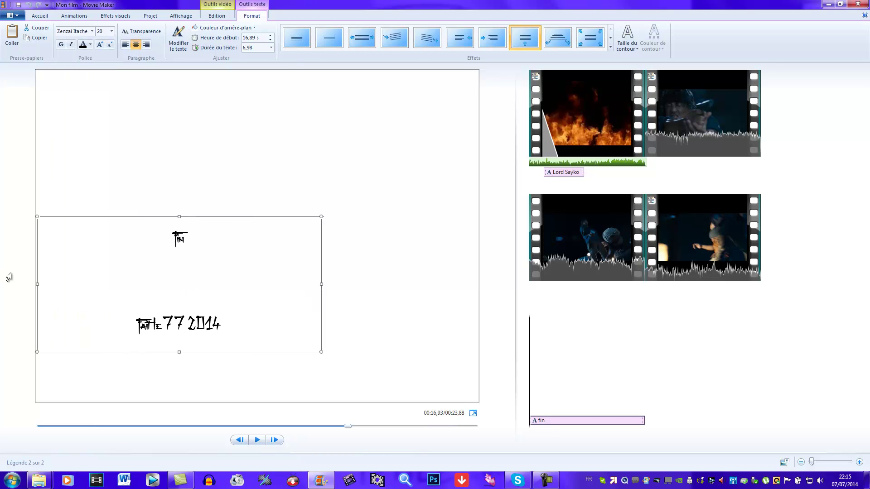
left_click_drag(322, 284, 472, 284)
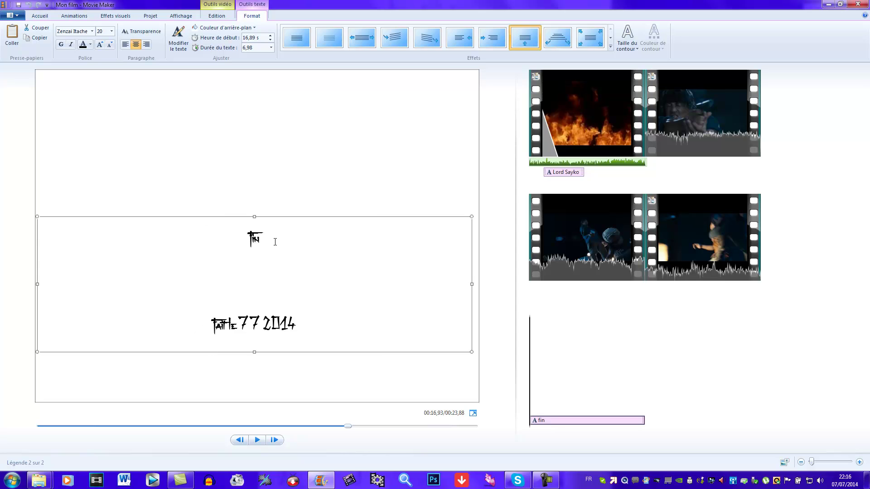
left_click_drag(251, 219, 247, 127)
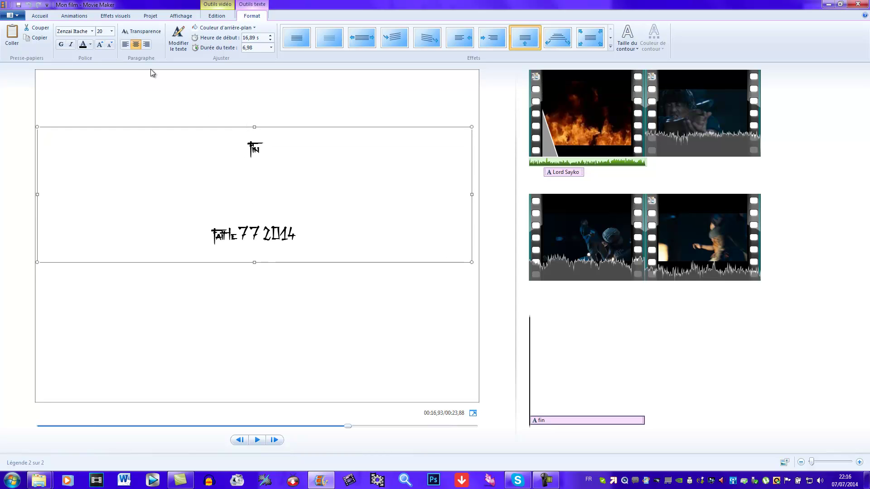
Enlarge the end credits text to font size 36 and set its duration to 4,00 seconds
left_click(100, 44)
left_click(100, 45)
left_click(101, 44)
left_click(100, 44)
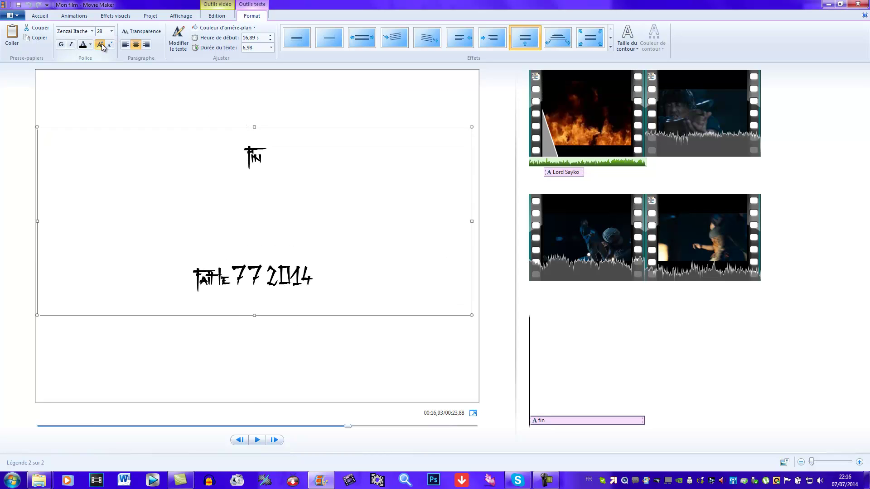
left_click(101, 45)
left_click(101, 45)
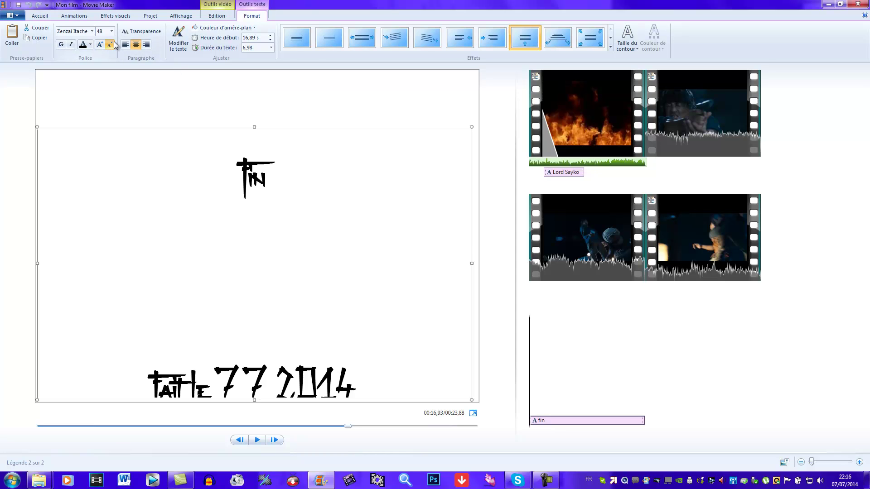
left_click(110, 45)
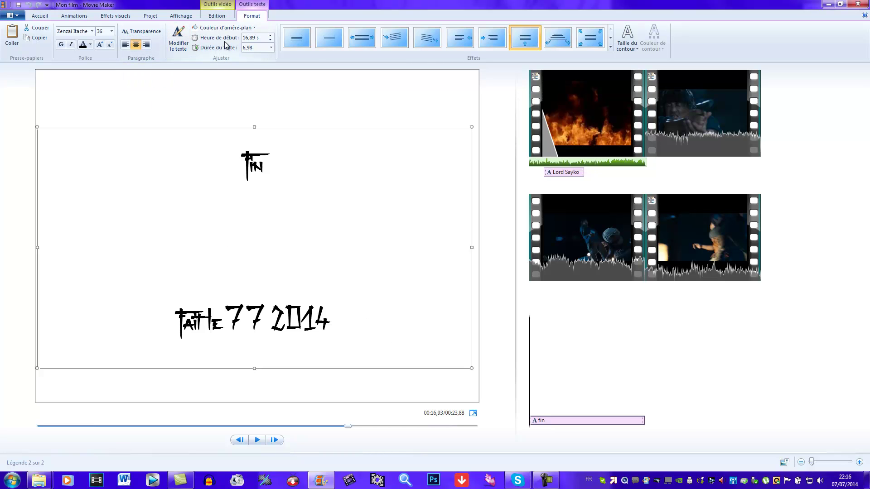
left_click(271, 48)
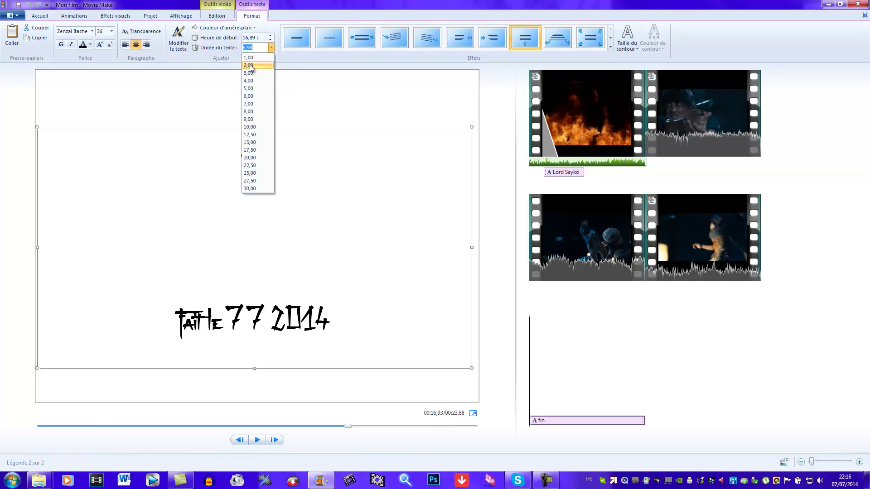
left_click(254, 80)
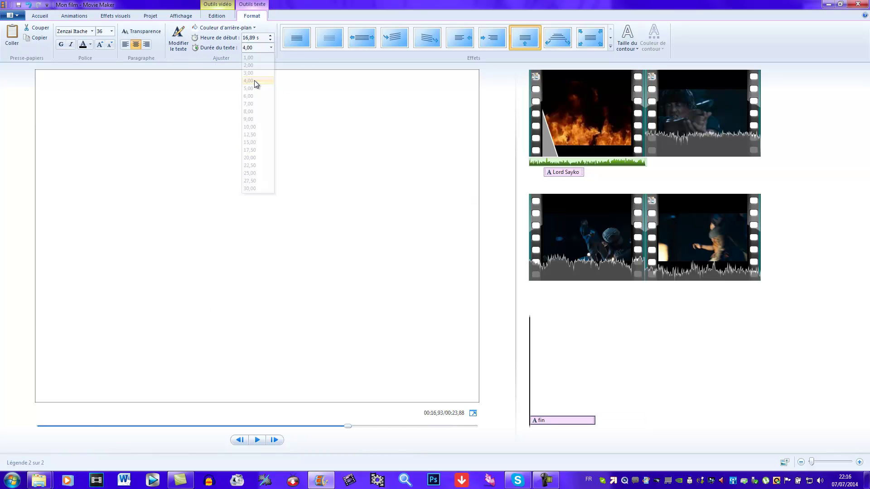
Add "2Pac - Ghetto Gospel" from the "The Best Songs Of Rap & Hip Hop USA 2008" folder at the end credits and play it
left_click(41, 16)
left_click(115, 47)
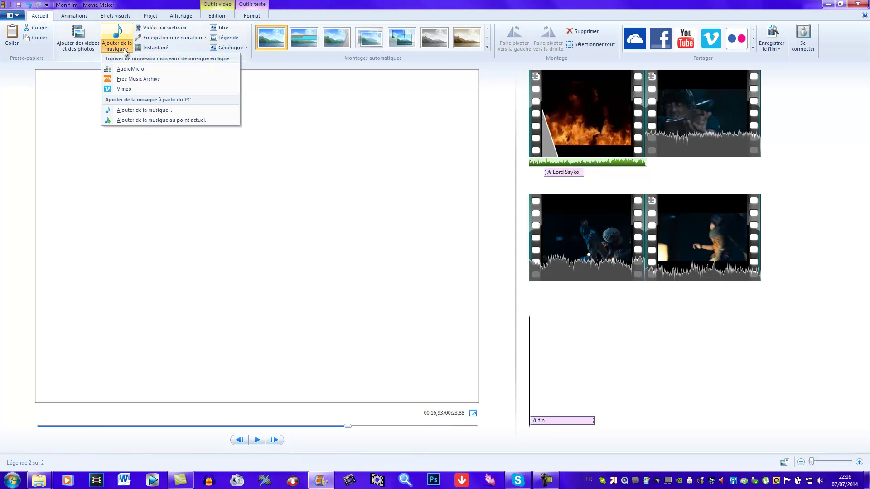
left_click(142, 118)
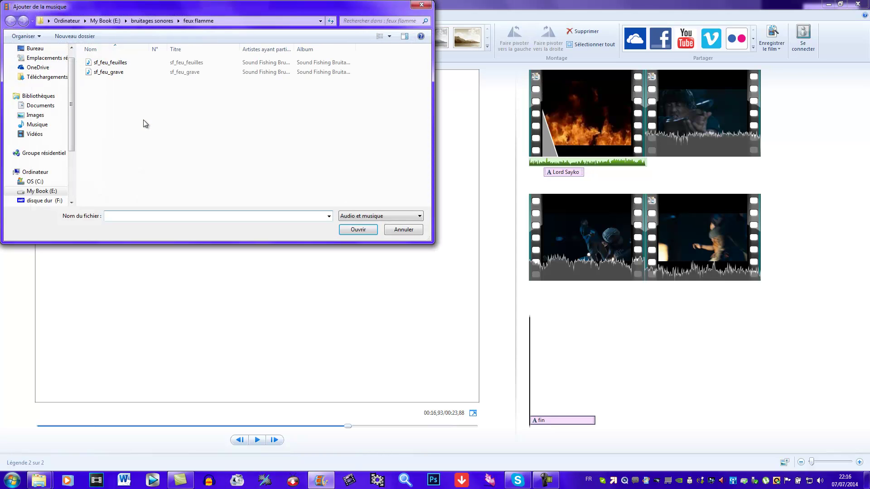
left_click(35, 172)
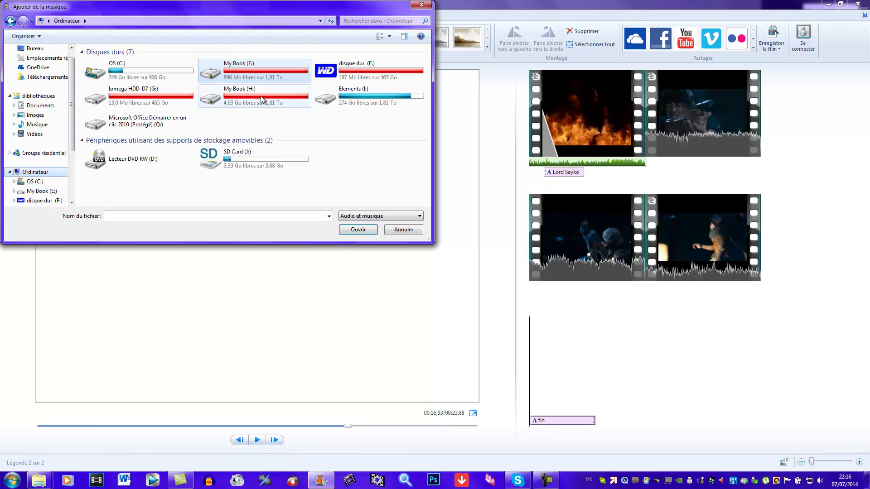
double_click(162, 96)
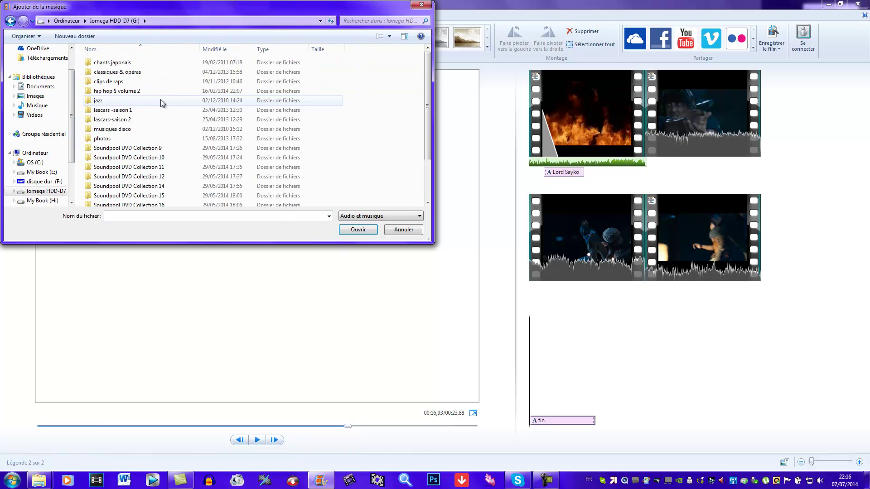
double_click(102, 91)
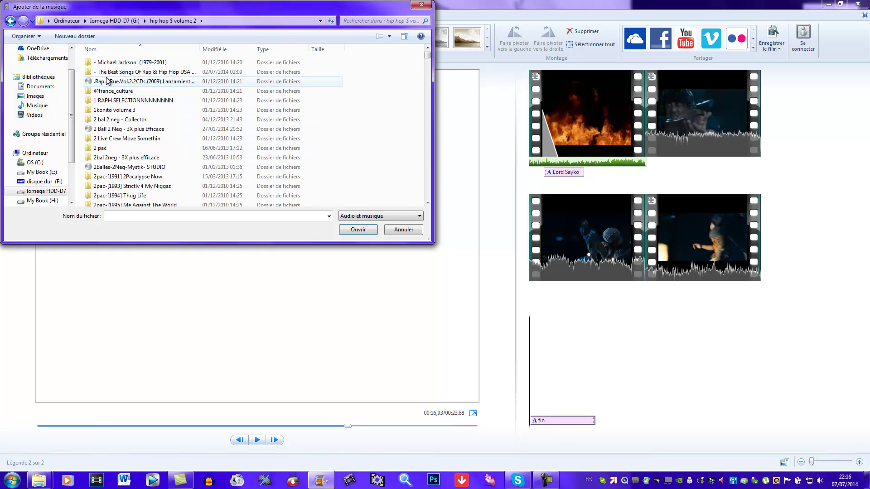
double_click(107, 73)
left_click(109, 72)
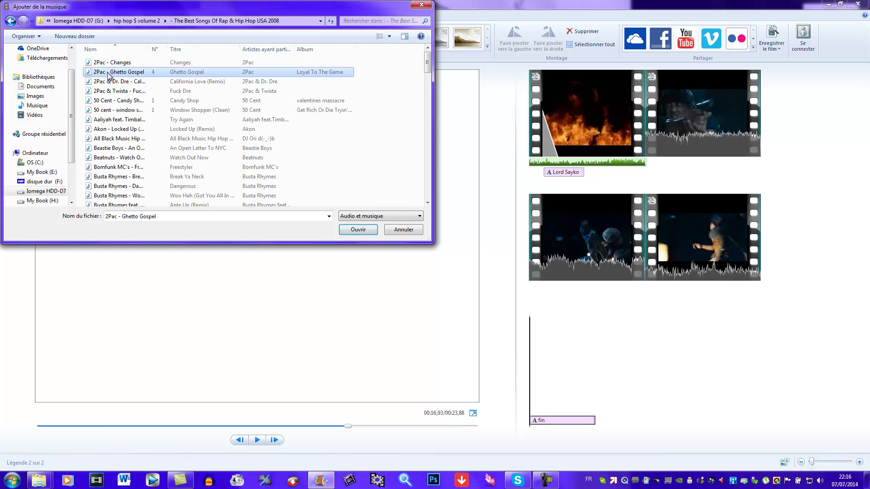
left_click(357, 229)
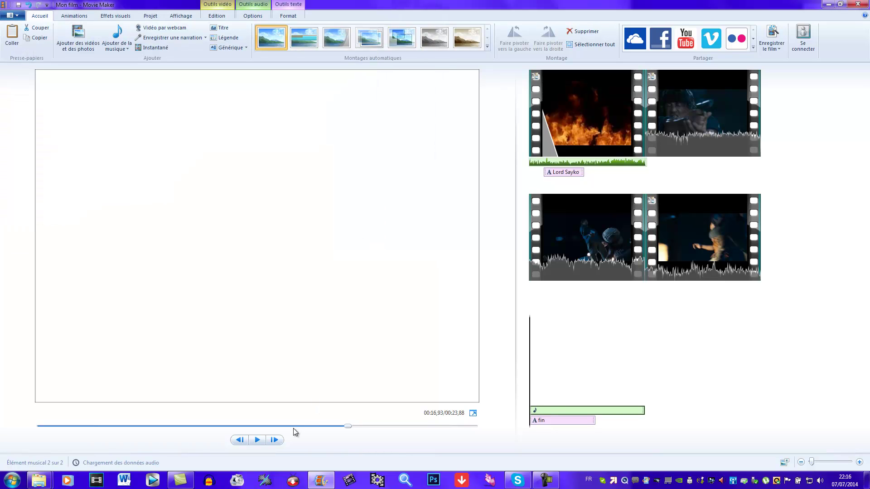
left_click(263, 438)
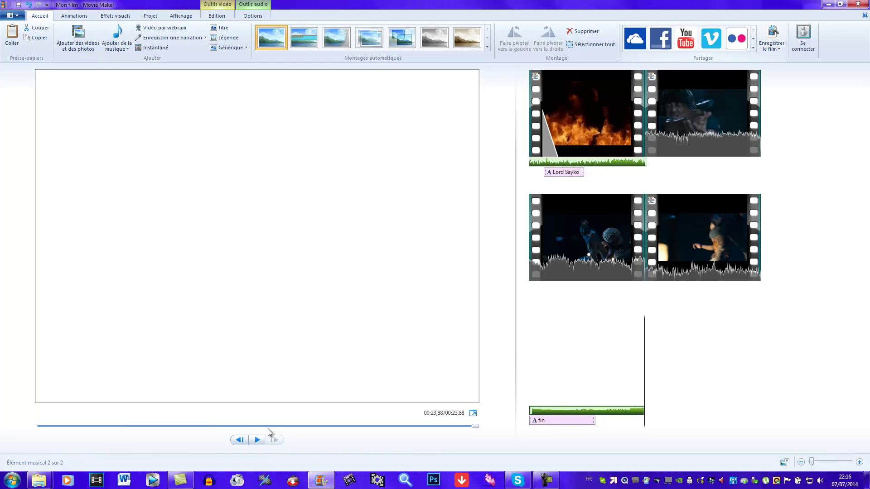
Apply the colour-shifting hue visual effect from the "Animations et fondus" group to the third clip
key("Left")
key("Right")
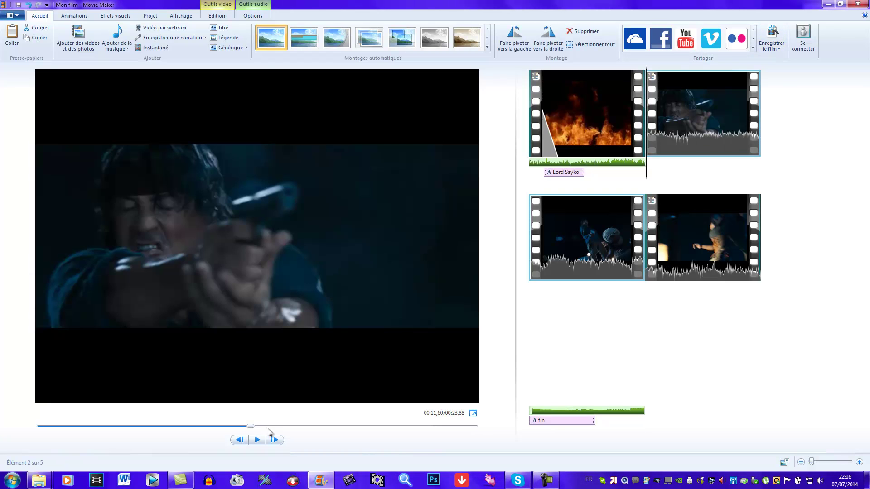
key("alt")
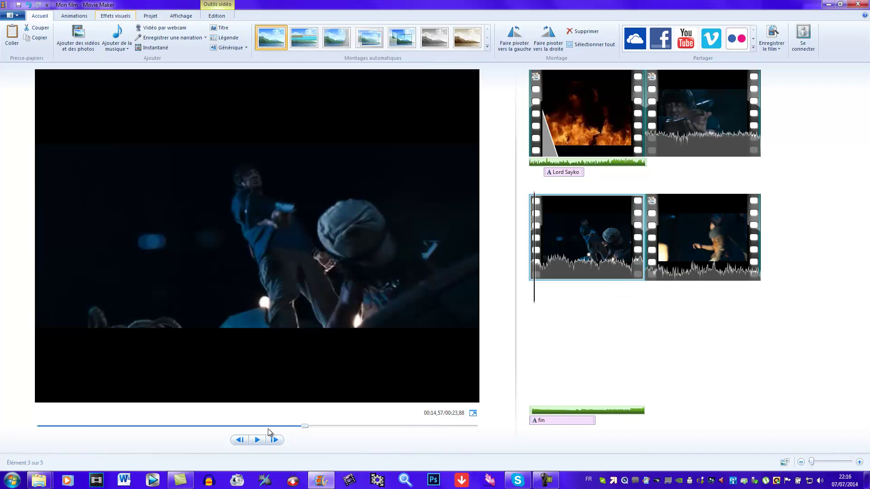
key("v")
key("e")
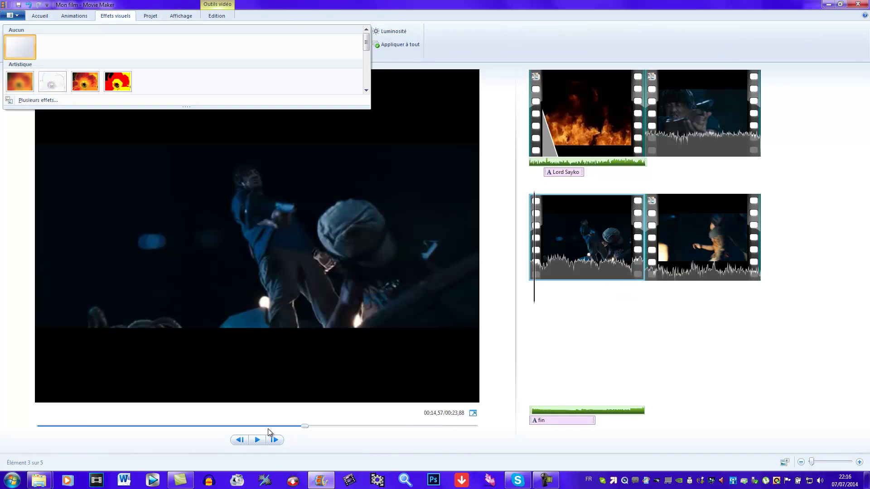
key("Down")
key("Down")
key("Down")
key("Left")
key("Left")
key("Right")
key("Return")
key("shift+Right")
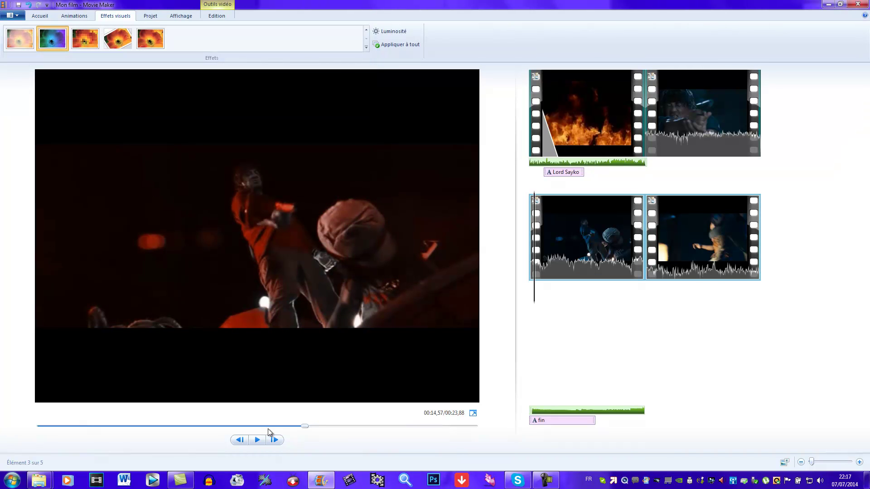
Apply the "Miroir horizontal" visual effect to the second clip, the close-up of the man aiming the pistol
key("Up")
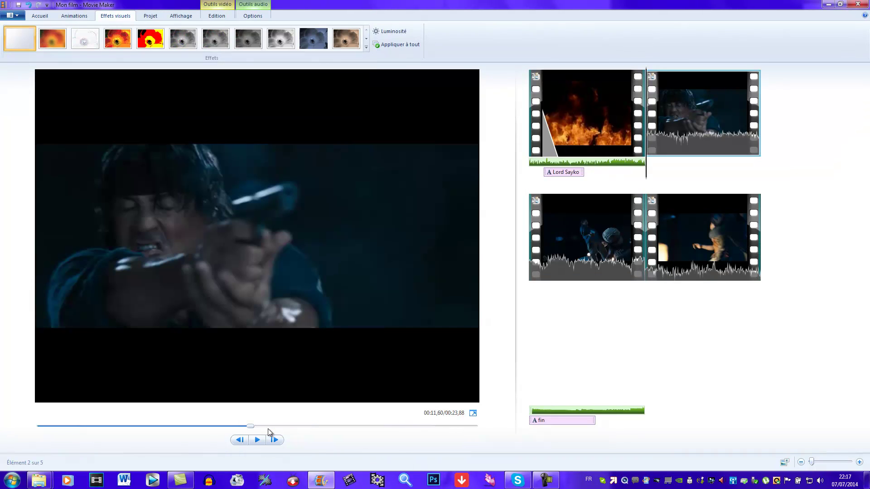
key("Return")
key("Down")
key("Down")
key("Down")
key("Down")
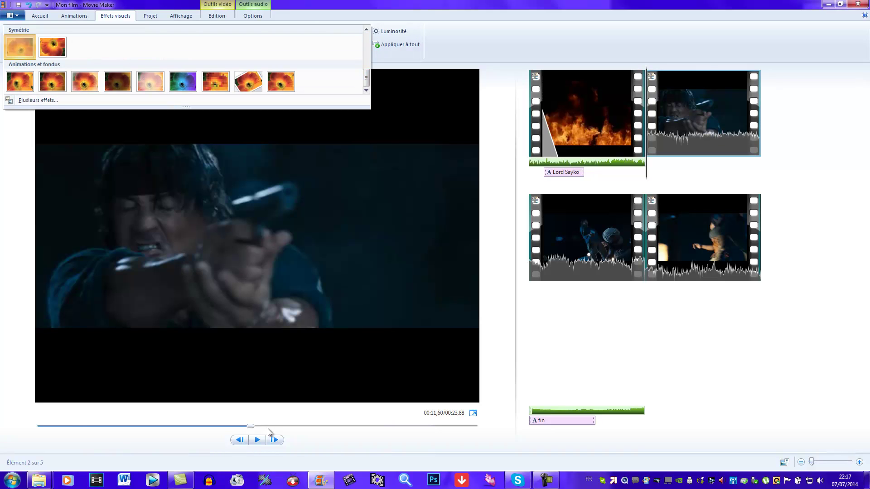
key("Return")
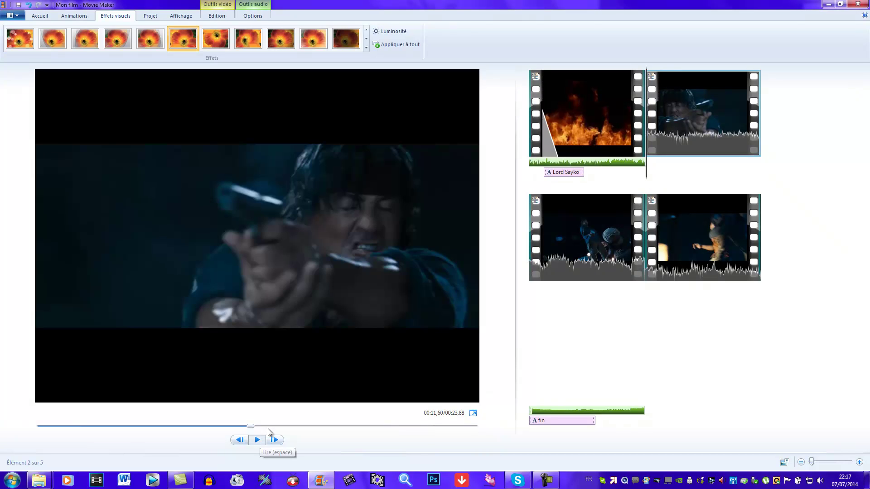
Play the movie from the mirrored clip through the end credits, and replay the beginning of the flame intro
key("space")
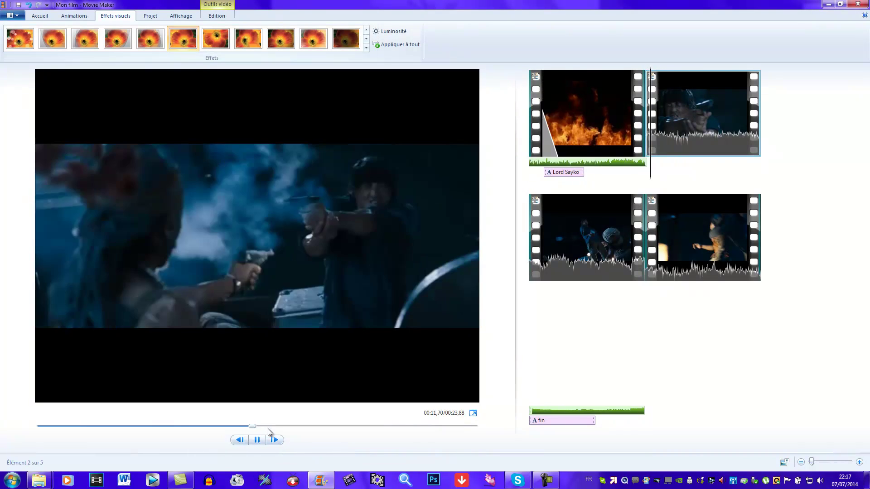
key("space")
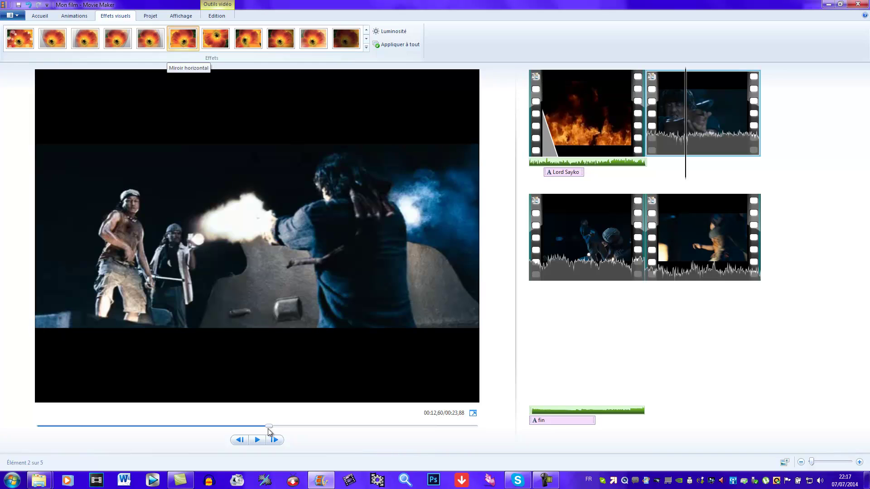
key("Left")
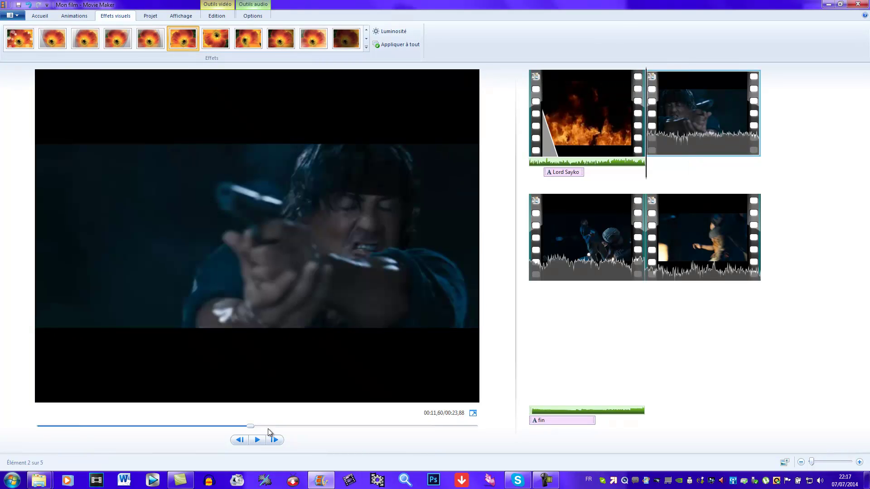
key("space")
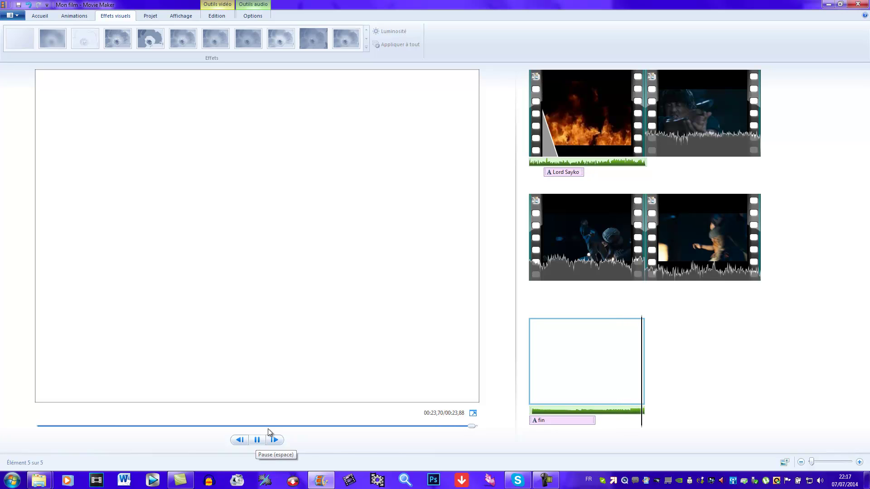
left_click(268, 429)
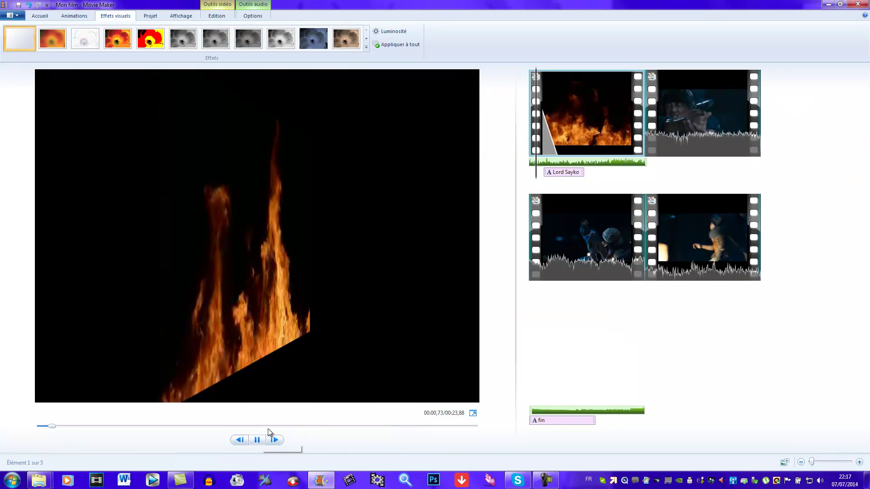
key("space")
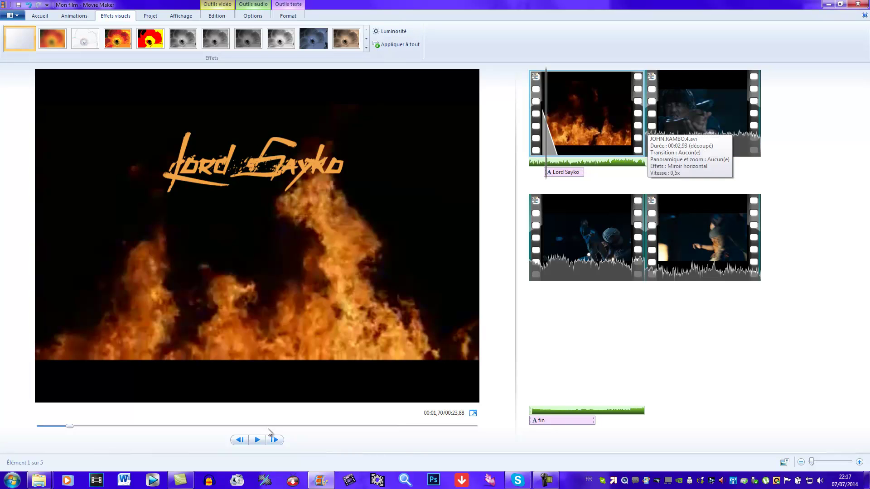
Start adding music from the PC and browse to the My Book (E:) drive
key("alt")
key("Left")
key("Left")
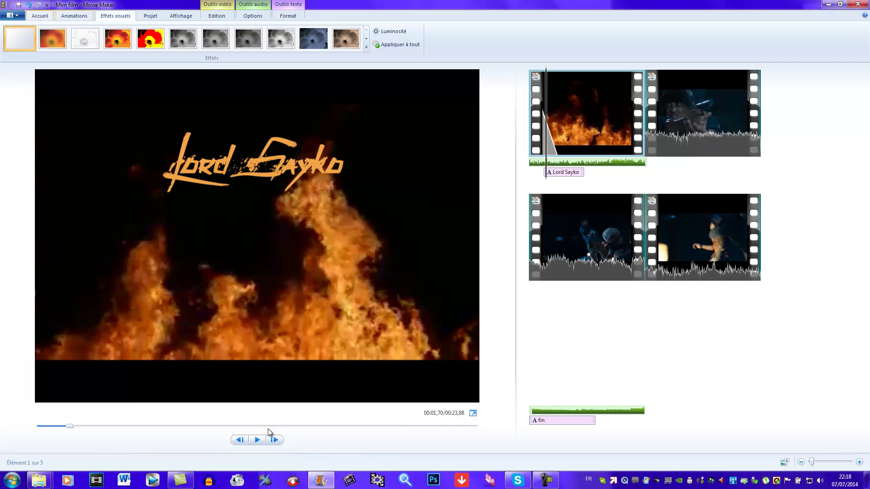
key("Down")
key("Right")
key("Down")
key("Down")
key("Down")
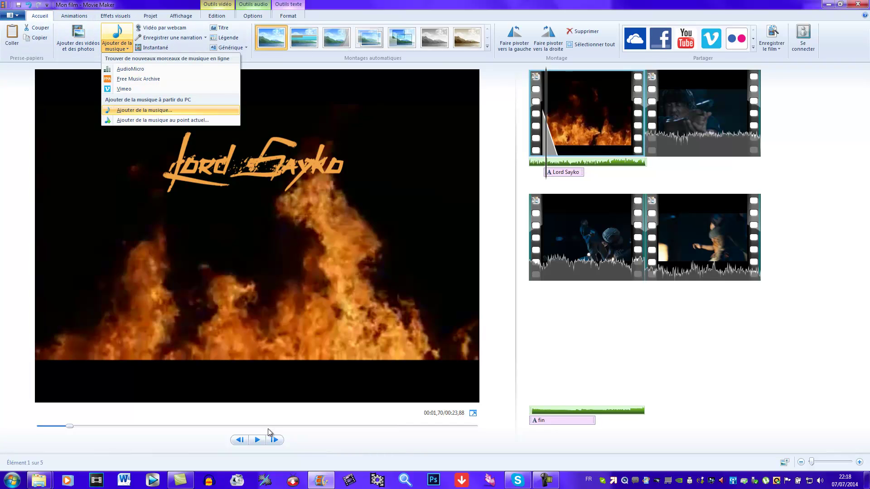
key("Return")
key("shift+Tab")
key("Down")
key("Down")
key("Down")
key("Down")
key("Up")
key("Tab")
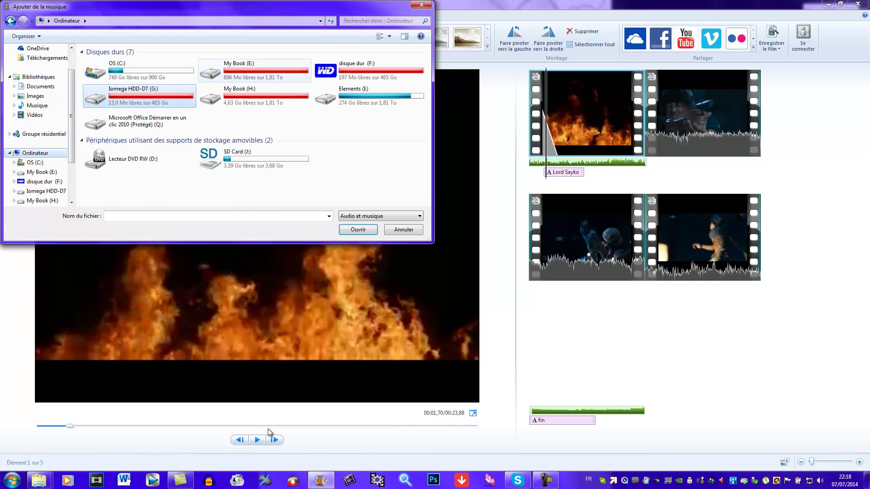
key("Up")
key("Right")
key("Return")
Find the "montage video effet speciaux" folder on My Book (E:) and examine its audio files
key("Down")
key("Down")
key("Down")
key("Down")
key("Down")
key("Down")
key("Down")
key("Down")
key("Down")
key("Down")
key("Down")
key("Down")
key("Down")
key("Down")
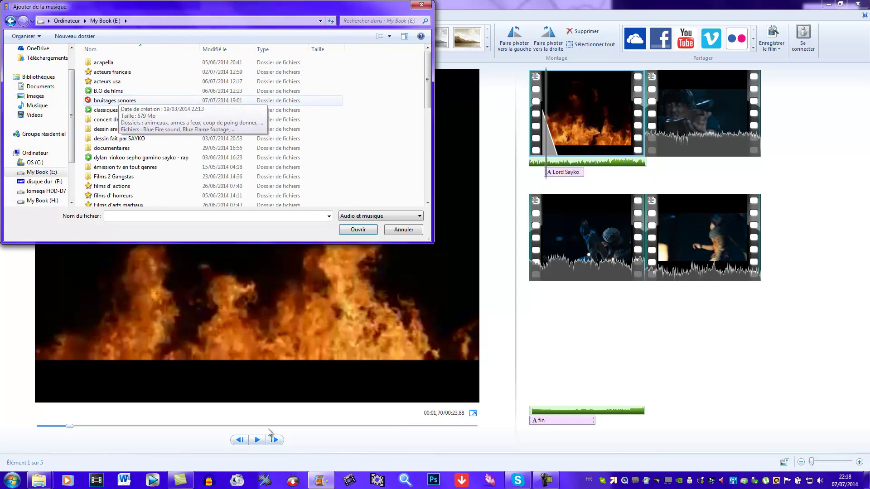
key("Up")
key("Up")
key("Up")
key("Down")
key("Down")
key("Down")
key("Down")
key("Down")
key("Down")
key("Down")
key("Down")
key("Down")
key("Down")
key("Down")
key("Down")
key("Down")
key("Down")
key("Up")
key("Up")
key("Up")
key("Up")
key("Return")
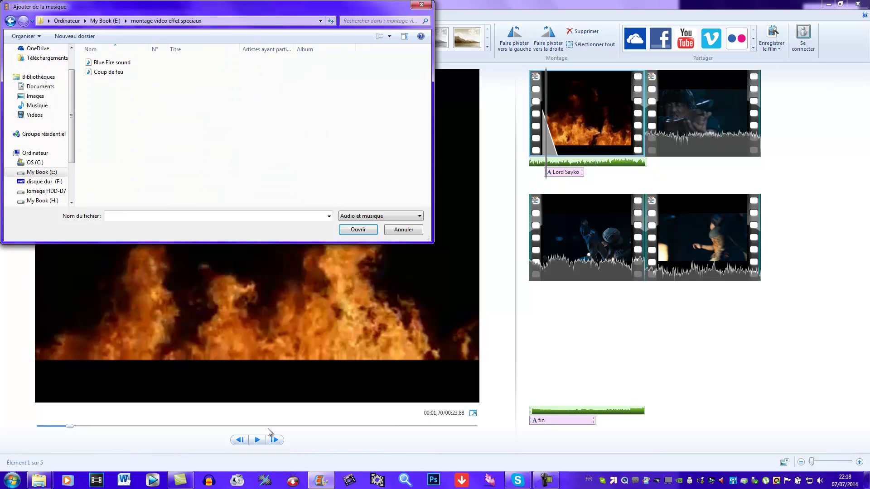
Check the neighbouring folders on My Book (E:) and reopen "montage video effet speciaux"
key("BackSpace")
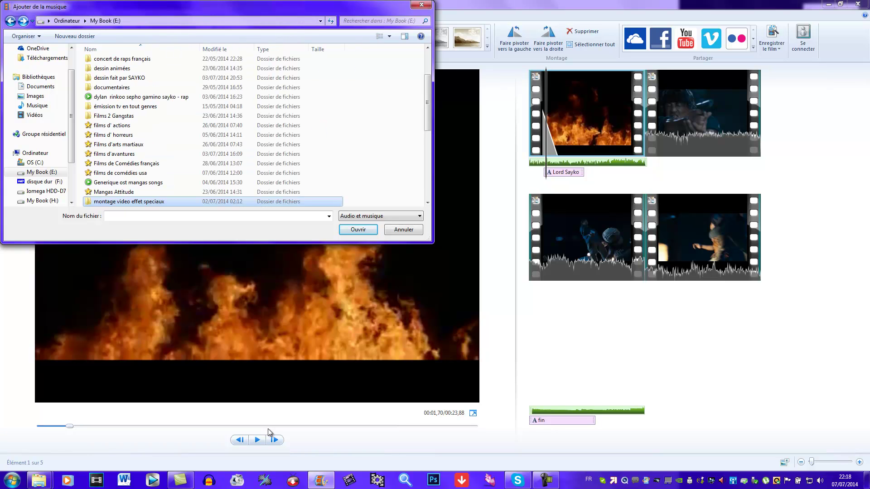
key("Down")
key("Down")
key("Down")
key("Up")
key("Up")
key("Up")
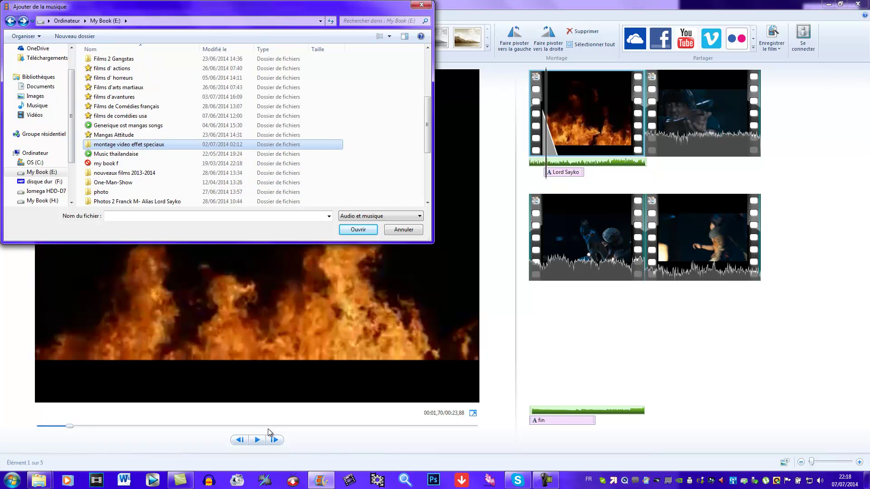
key("Return")
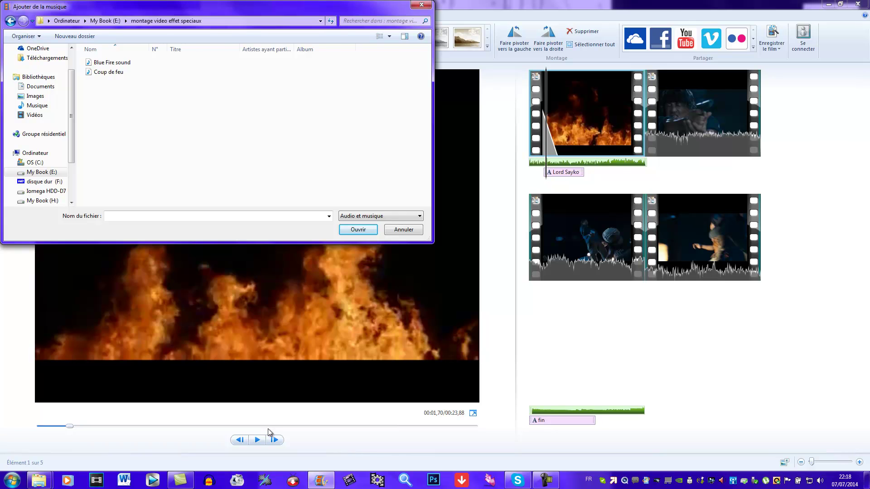
Examine the audio files in "montage video effet speciaux" on the Elements (I:) drive and close the file picker without adding any
key("BackSpace")
key("BackSpace")
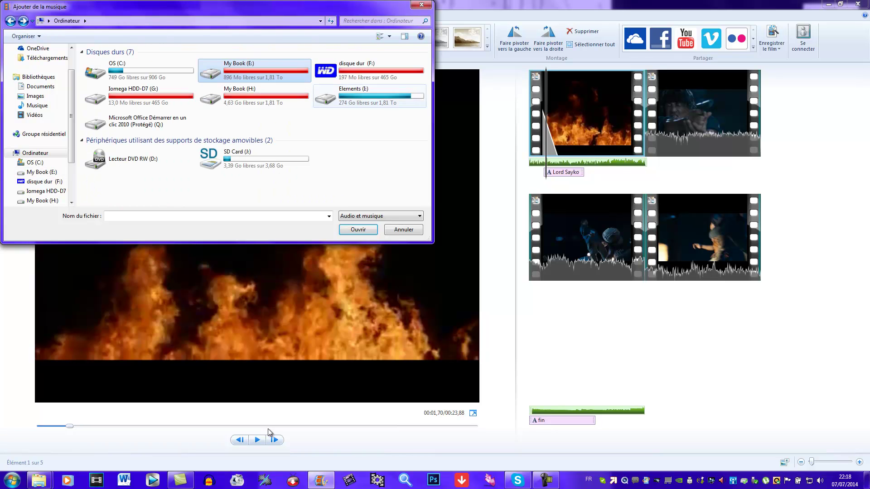
key("e")
key("Return")
key("Up")
key("Up")
key("Up")
key("Up")
key("Up")
key("Up")
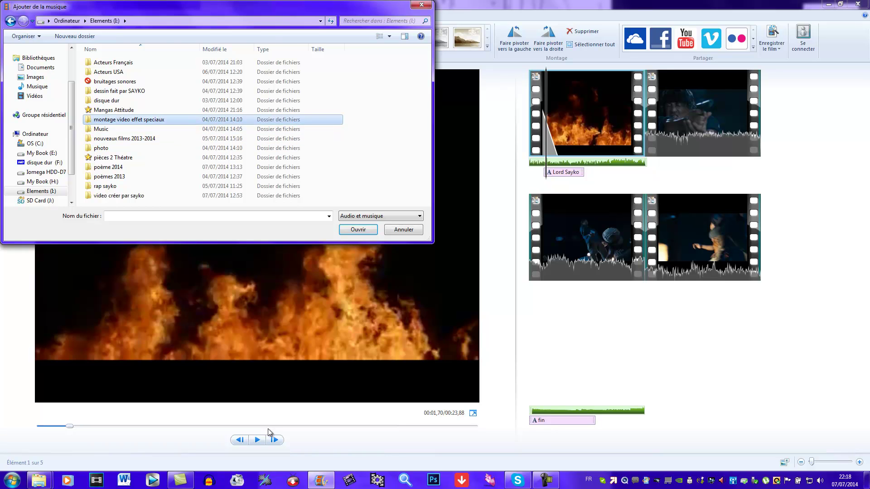
key("Return")
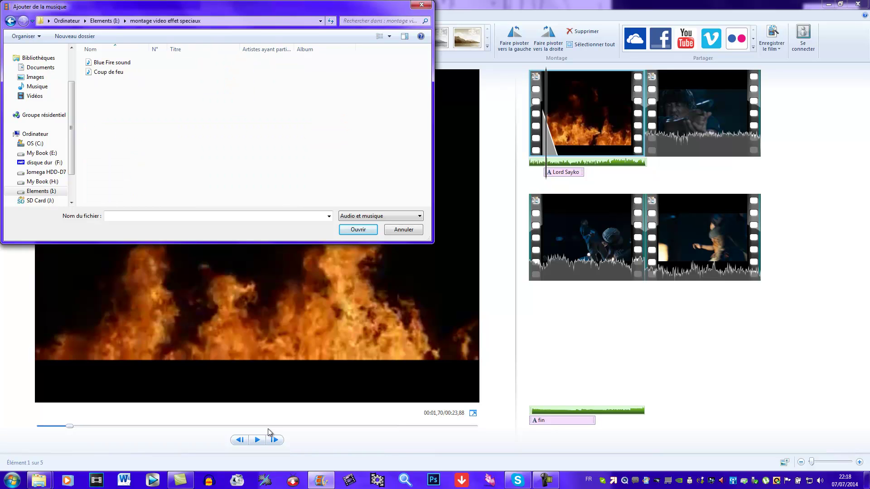
key("Escape")
key("End")
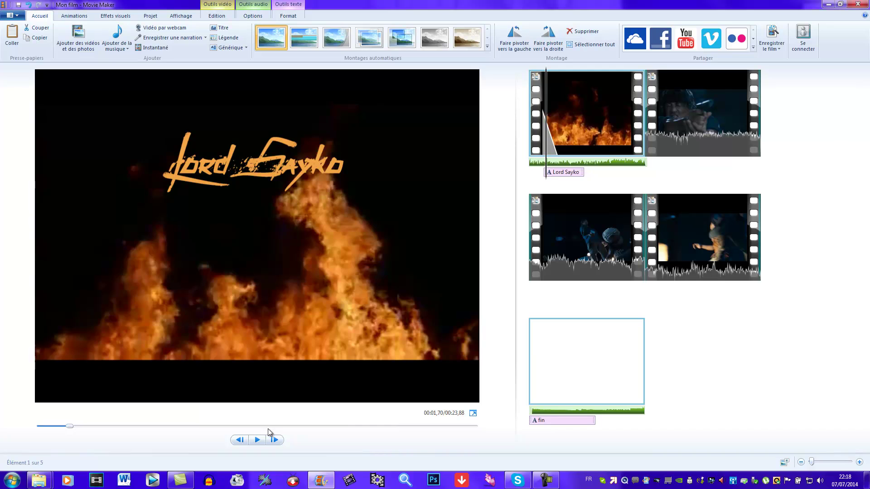